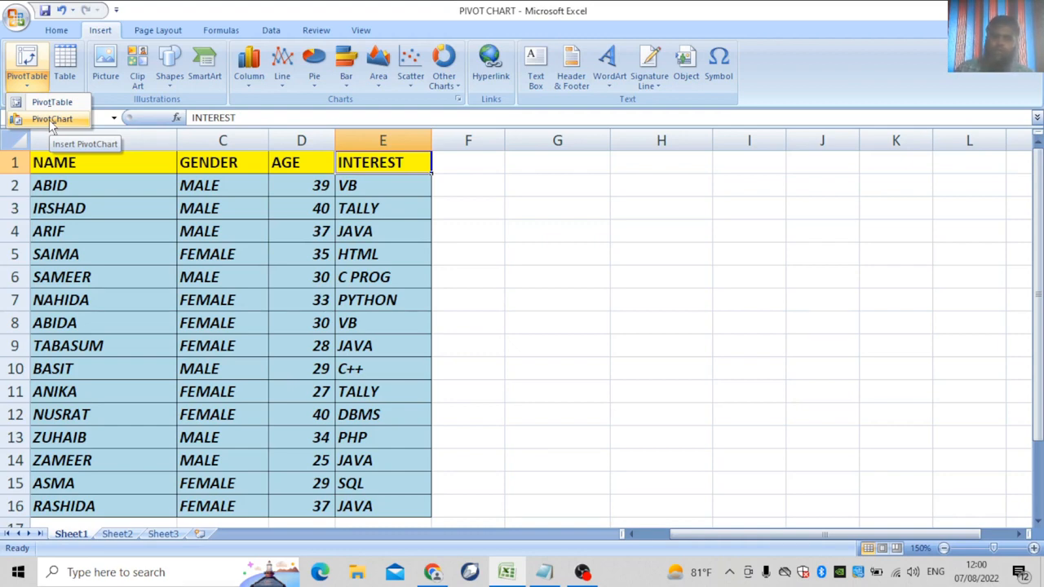
Close the pivot choices and bring forward the Notepad note defining a PivotTable.
{"action": "left_click", "coordinate": [373, 298]}
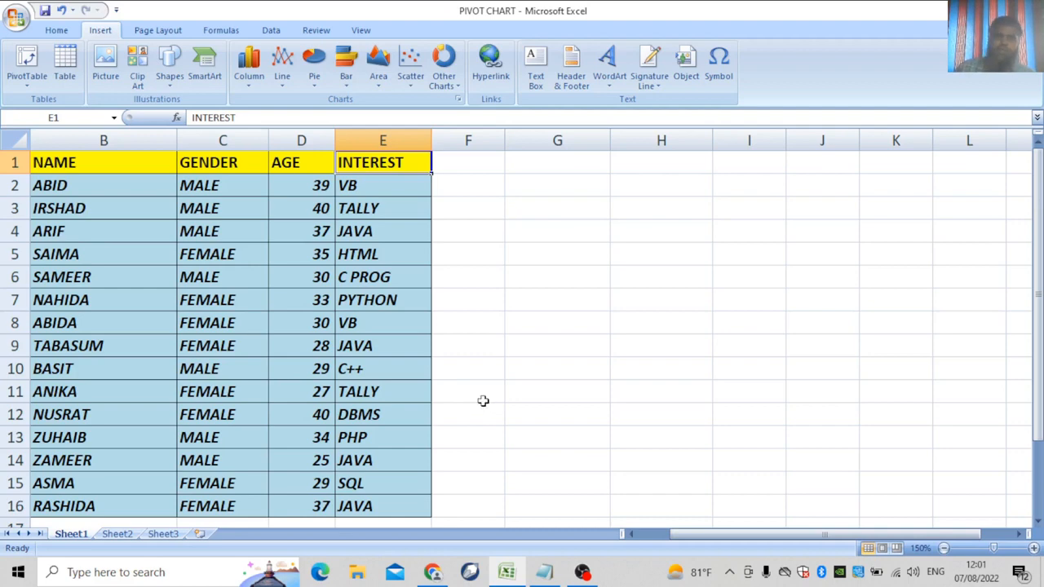
{"action": "left_click", "coordinate": [544, 571]}
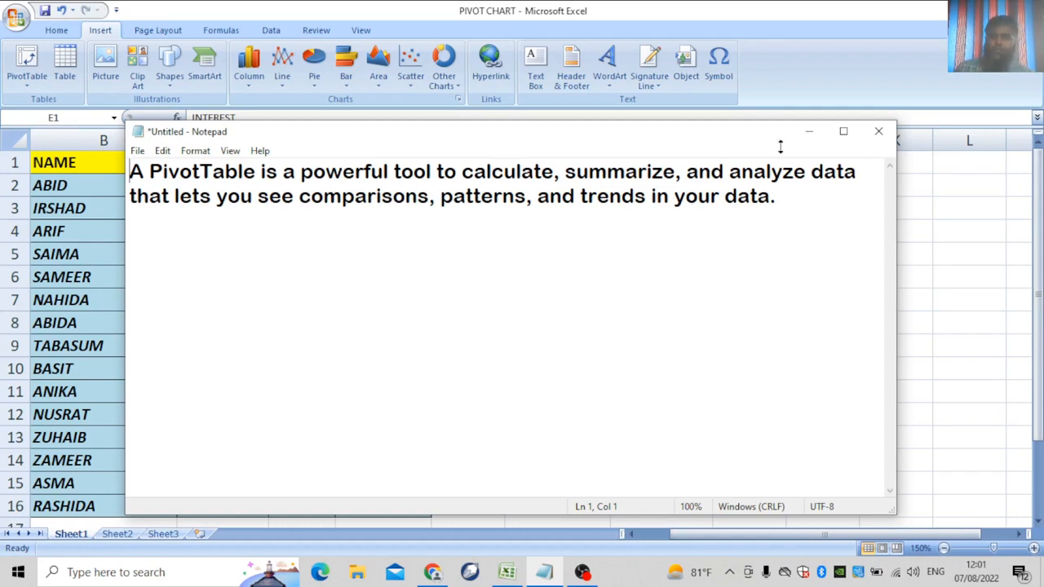
Minimize the PivotTable note in Notepad to reveal the Excel student table.
{"action": "left_click", "coordinate": [809, 132]}
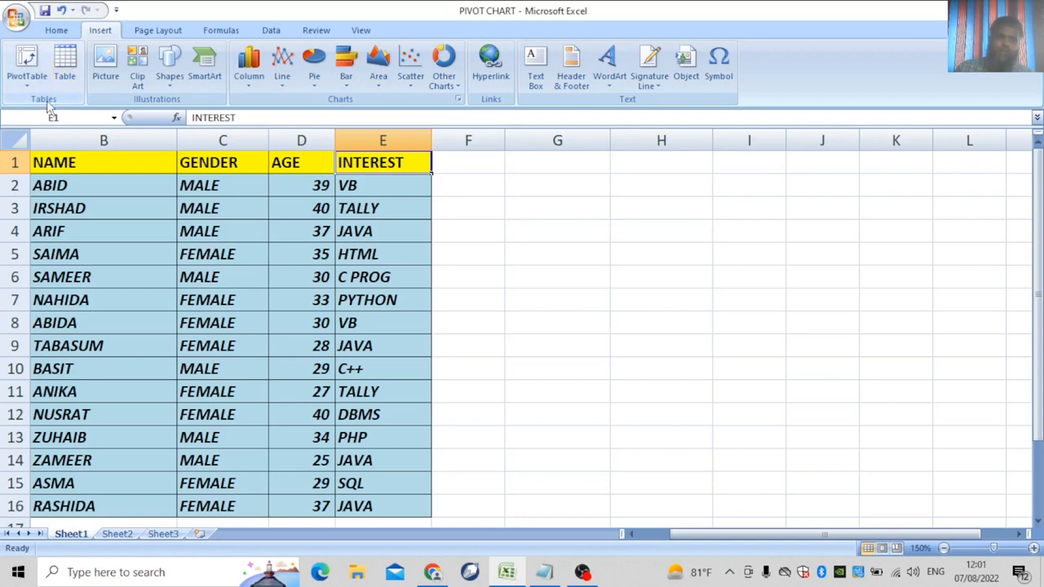
Choose PivotChart from the Insert PivotTable menu for the student data in A1:E16.
{"action": "left_click", "coordinate": [25, 87]}
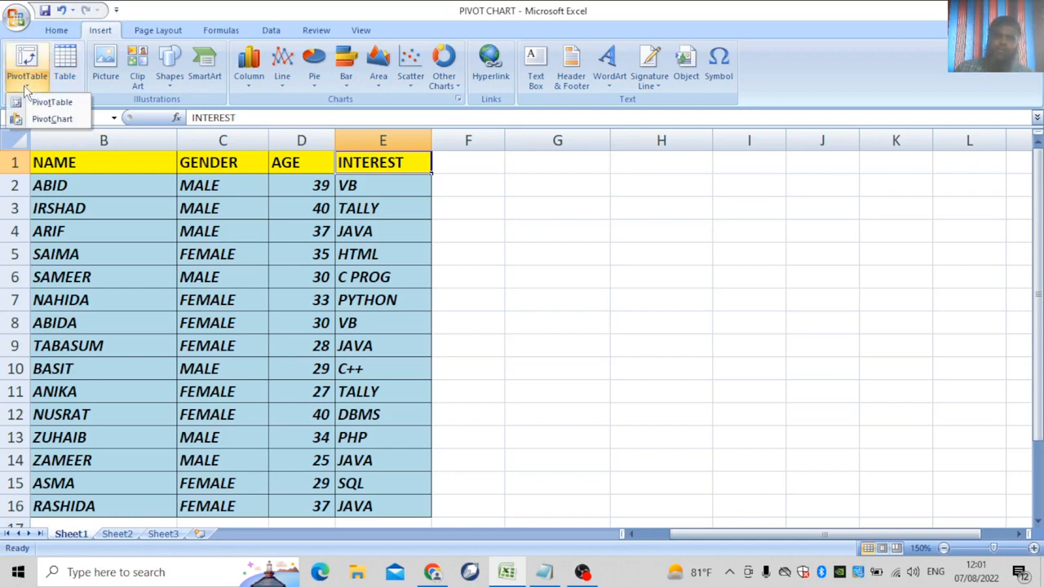
{"action": "left_click", "coordinate": [45, 123]}
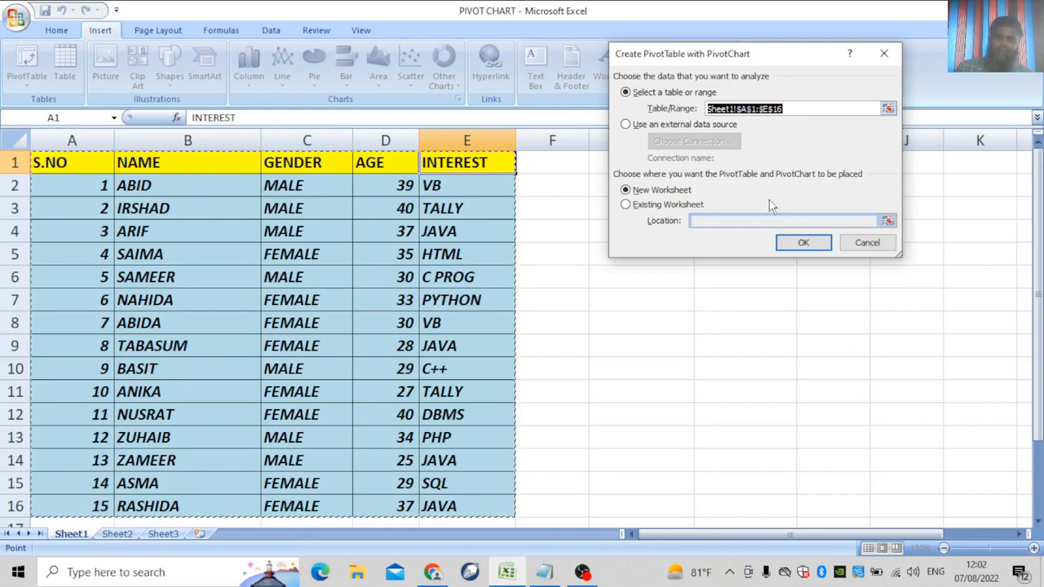
Create an empty PivotTable and PivotChart from Sheet1!$A$1:$E$16 on a new worksheet.
{"action": "left_click", "coordinate": [626, 125]}
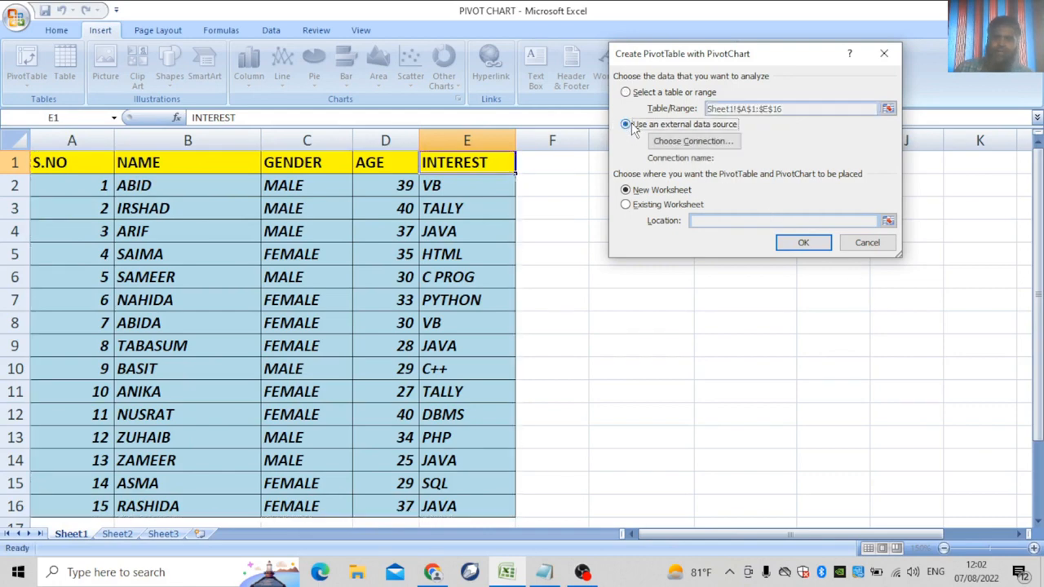
{"action": "left_click", "coordinate": [707, 142]}
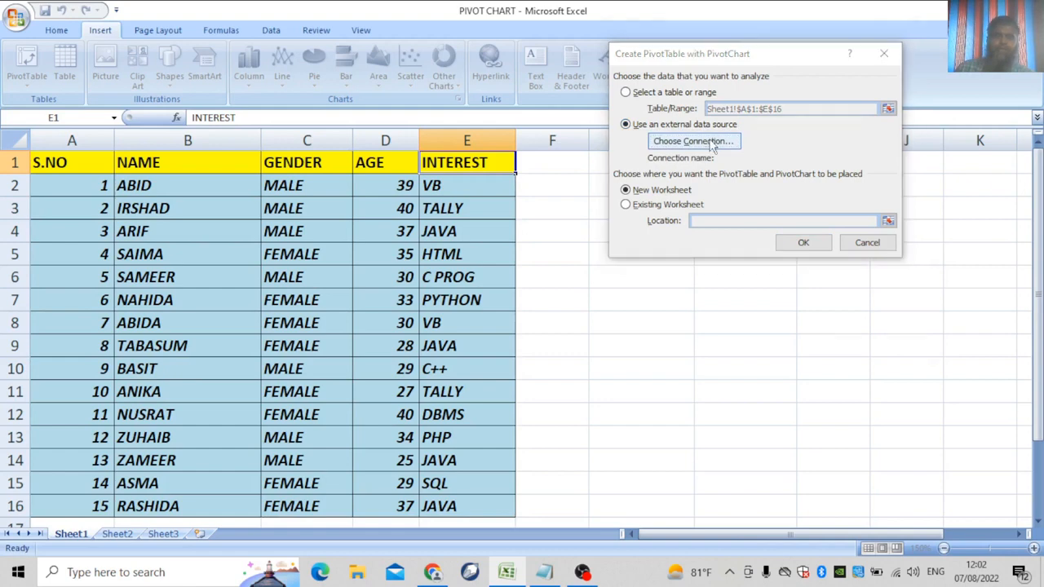
{"action": "left_click", "coordinate": [921, 9]}
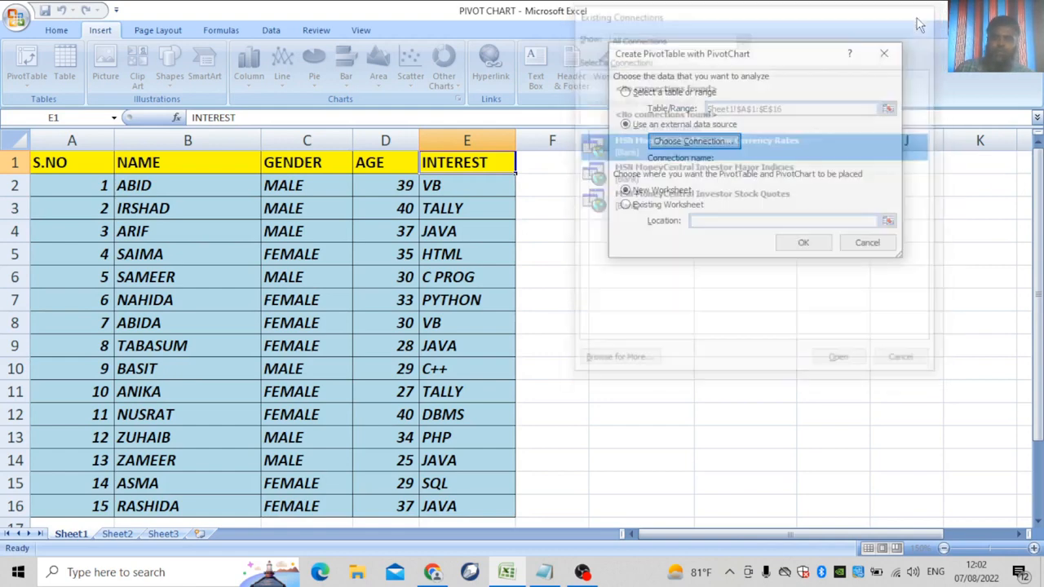
{"action": "left_click", "coordinate": [627, 93]}
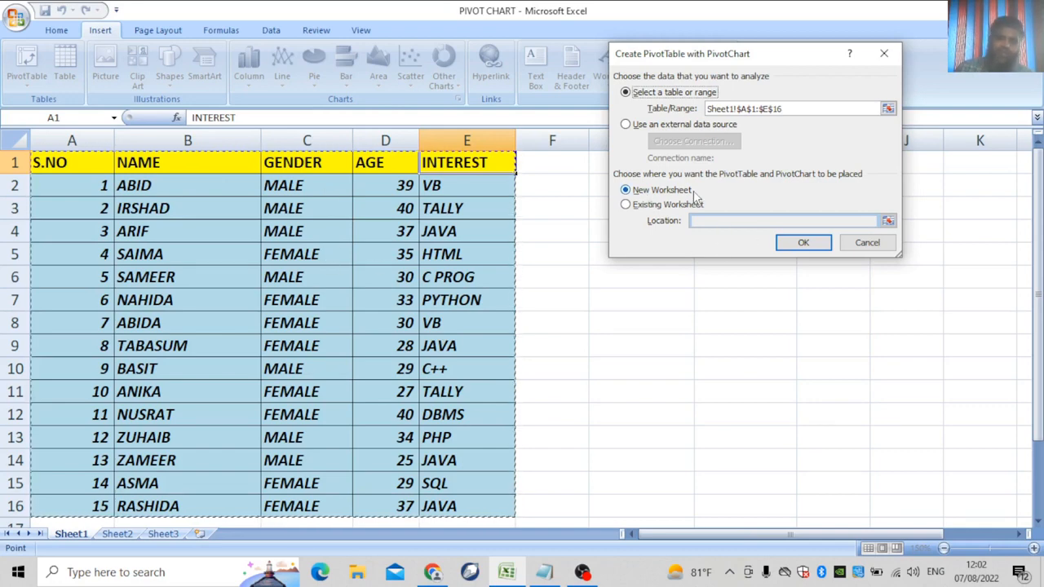
{"action": "left_click", "coordinate": [627, 206]}
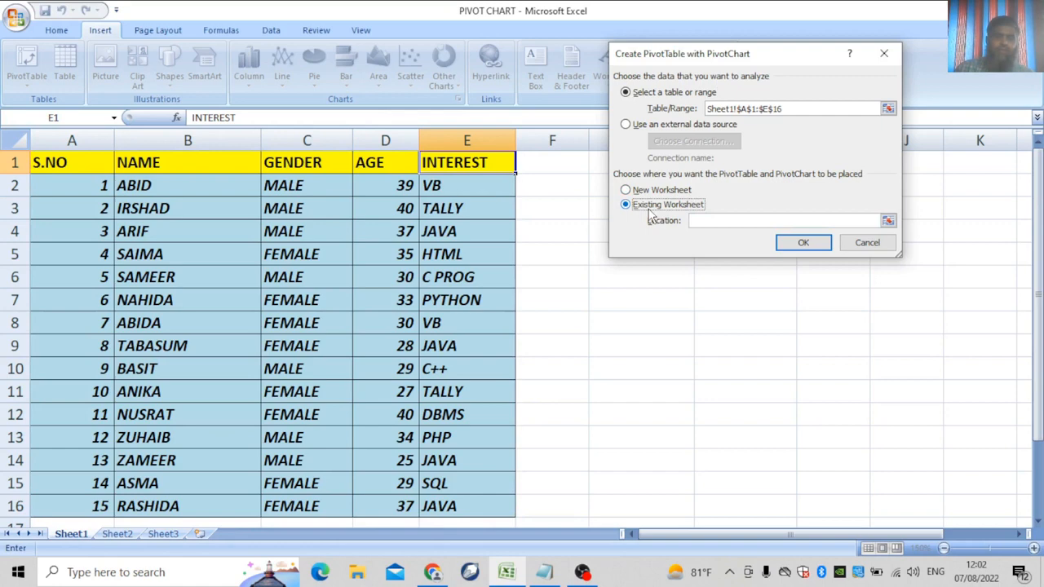
{"action": "left_click", "coordinate": [627, 190]}
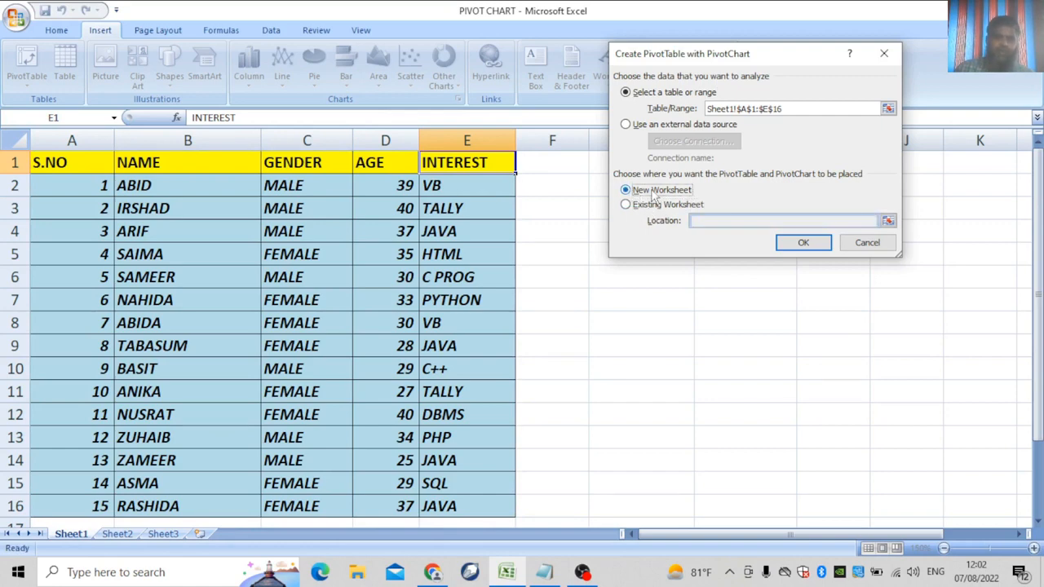
{"action": "left_click", "coordinate": [799, 243]}
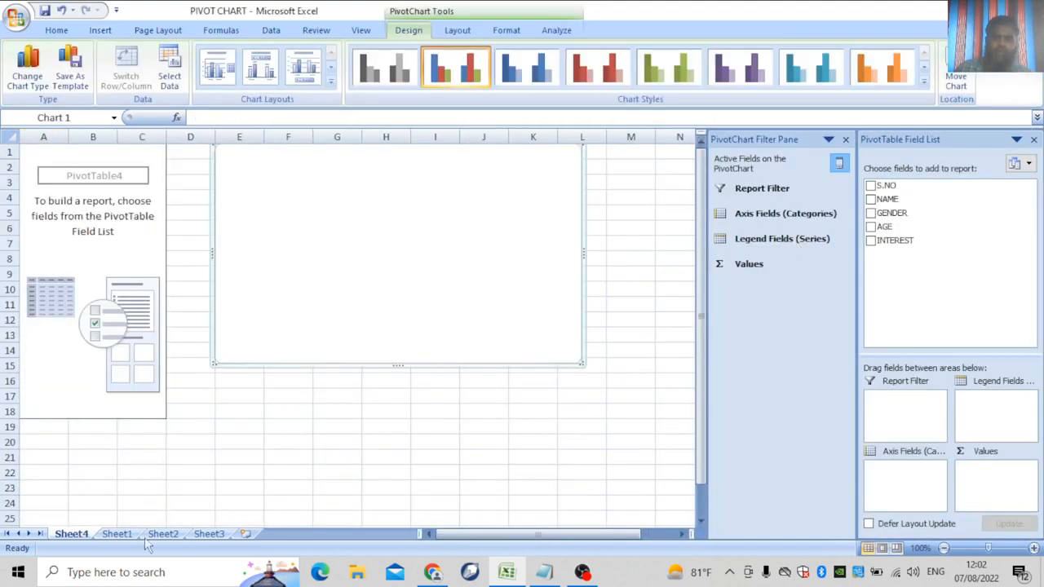
Move the blank PivotChart on Sheet4 down below the top rows.
{"action": "left_click", "coordinate": [117, 533]}
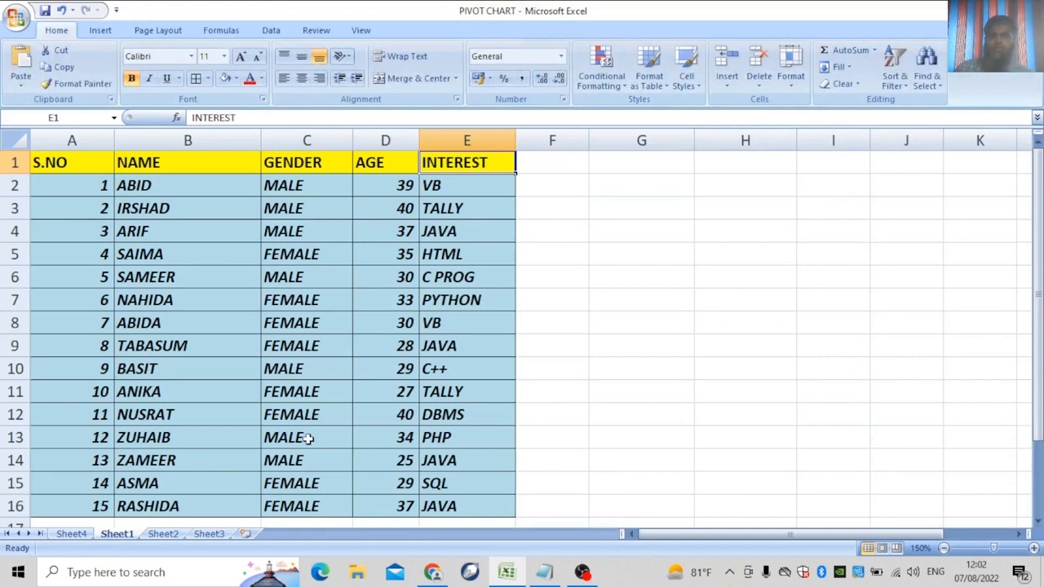
{"action": "left_click", "coordinate": [80, 534]}
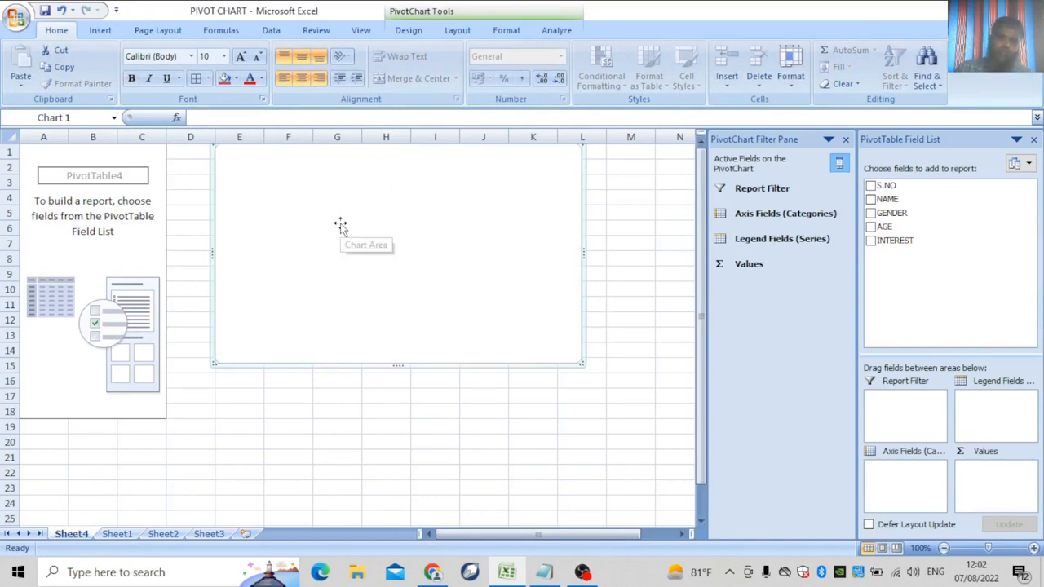
{"action": "left_click_drag", "start_coordinate": [449, 209], "coordinate": [466, 313]}
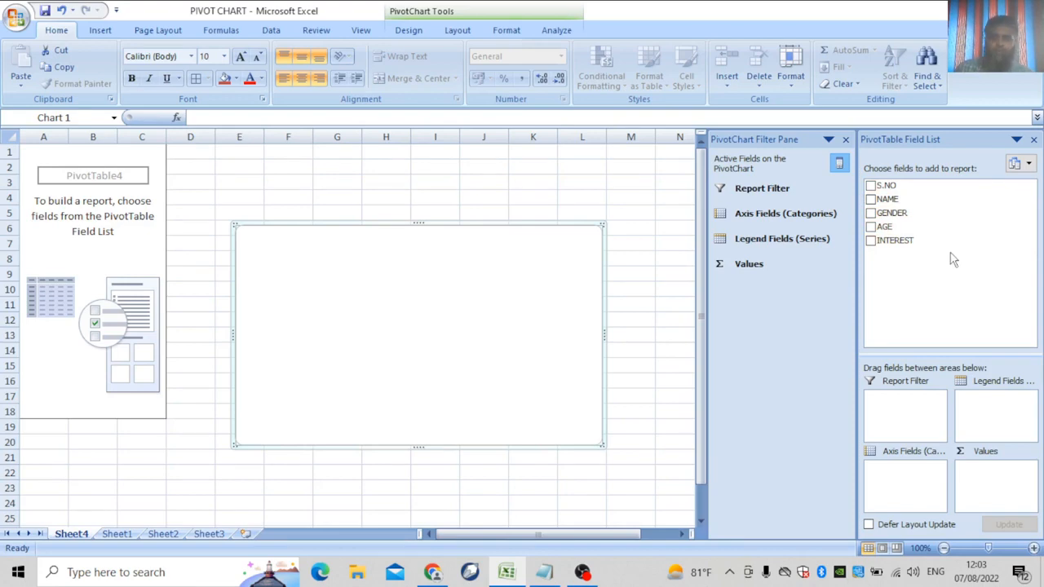
Add AGE as summed values and GENDER as categories, then return to Sheet1.
{"action": "left_click", "coordinate": [871, 228]}
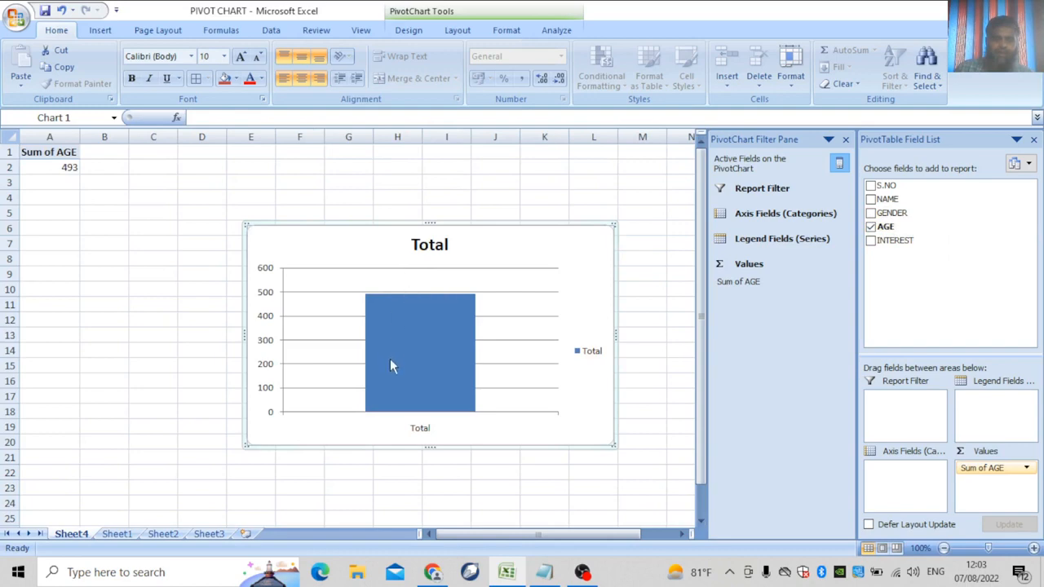
{"action": "left_click", "coordinate": [871, 213]}
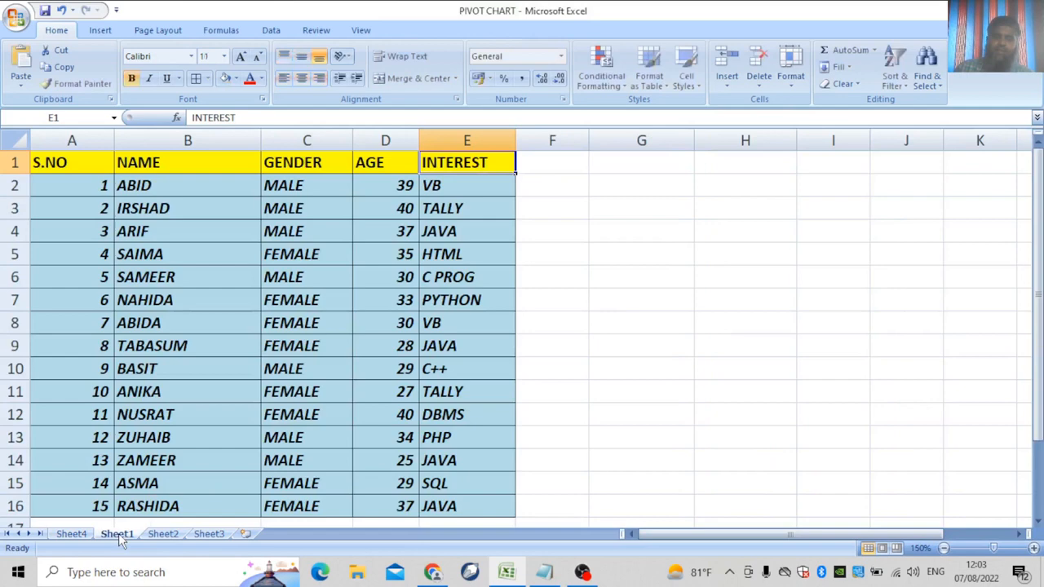
{"action": "left_click", "coordinate": [119, 536]}
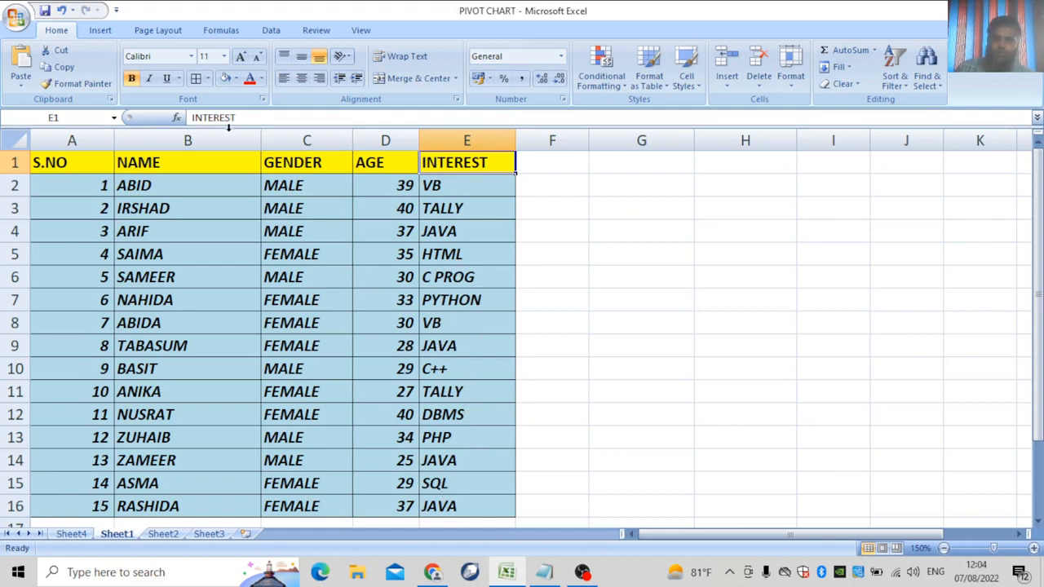
On Sheet4, re-add AGE and GENDER so the chart plots FEMALE 259 and MALE 234.
{"action": "left_click", "coordinate": [82, 536]}
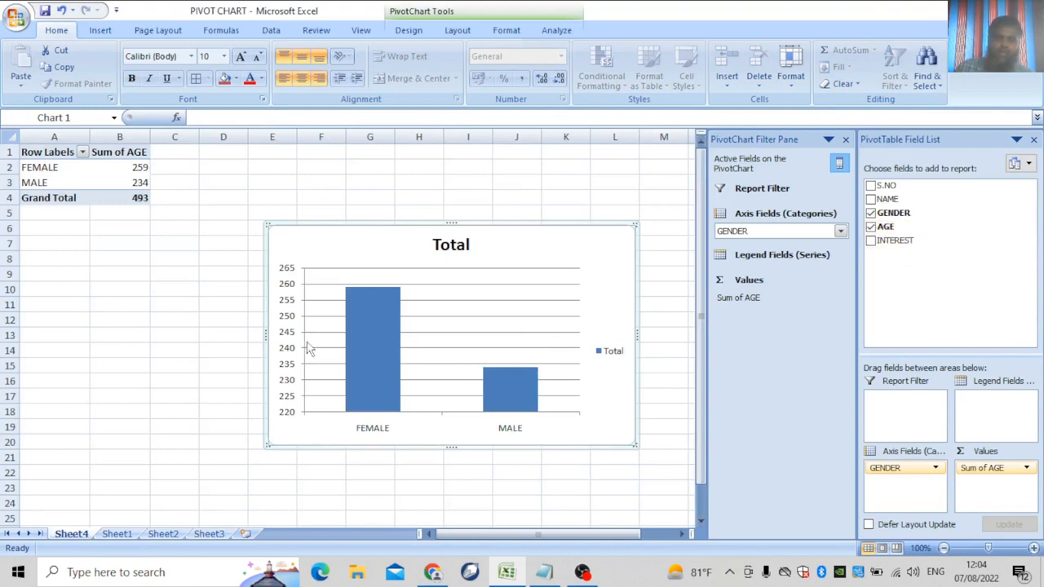
{"action": "left_click", "coordinate": [870, 228]}
{"action": "left_click", "coordinate": [871, 213]}
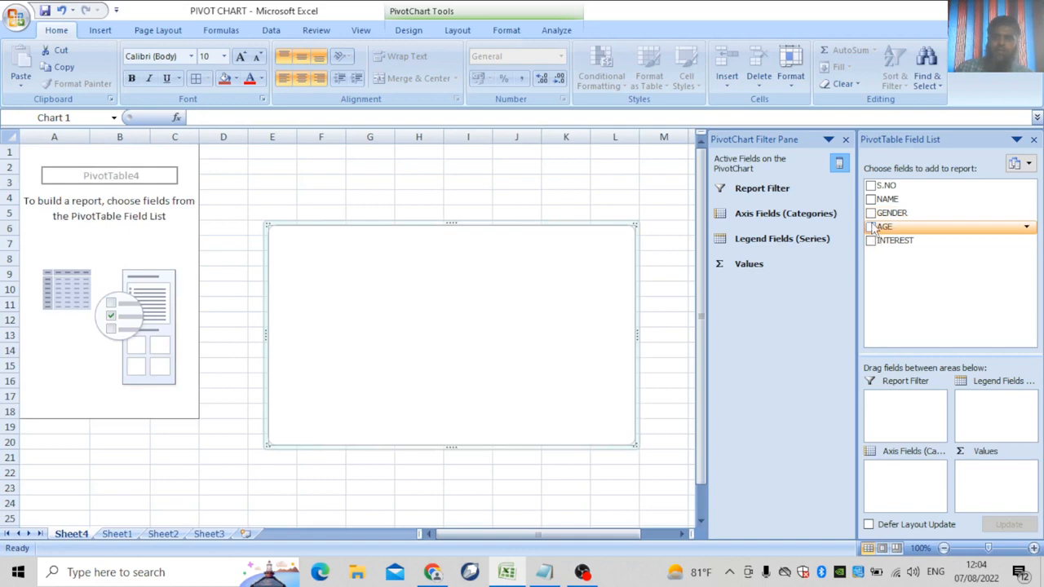
{"action": "left_click", "coordinate": [870, 228]}
{"action": "left_click", "coordinate": [871, 213]}
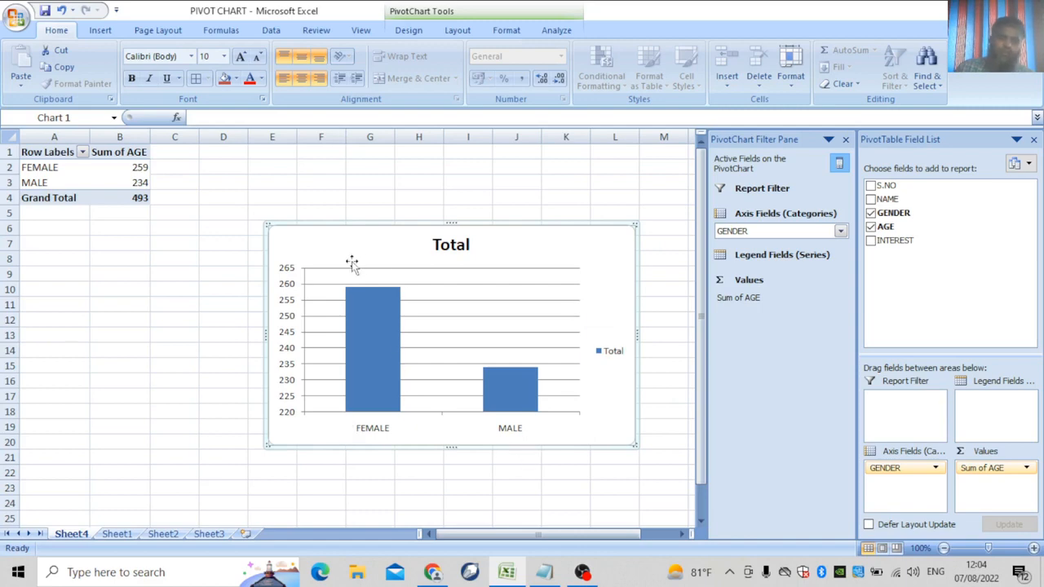
Select the pivot chart to bring up its PivotChart design options.
{"action": "mouse_move", "coordinate": [365, 326]}
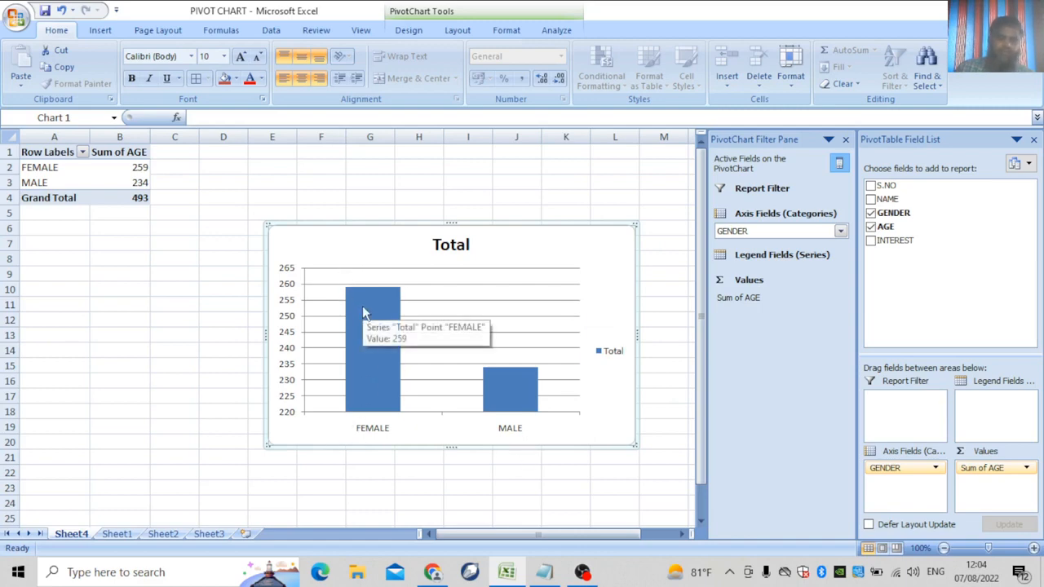
{"action": "mouse_move", "coordinate": [528, 418]}
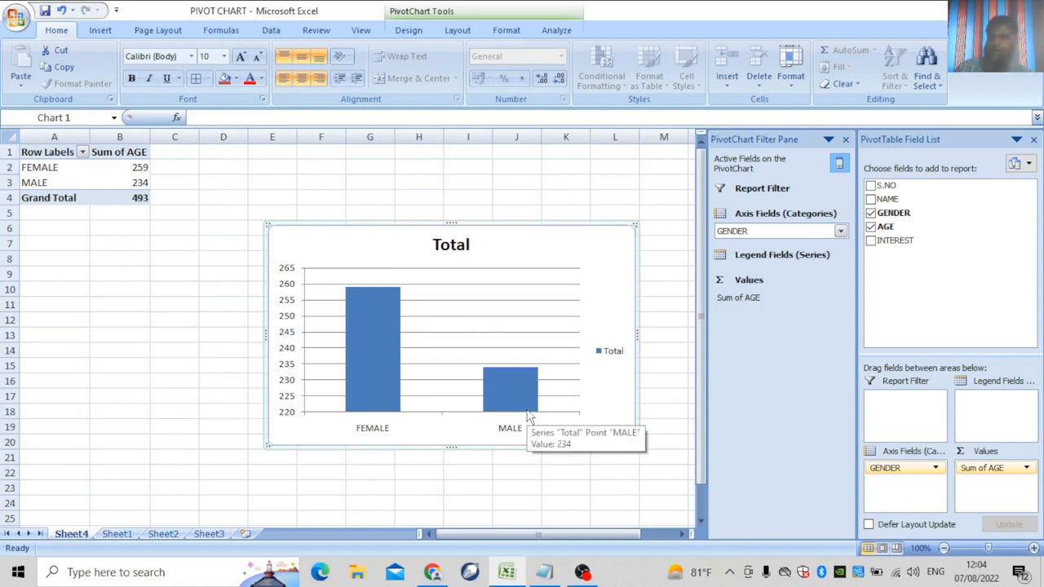
{"action": "left_click", "coordinate": [362, 337]}
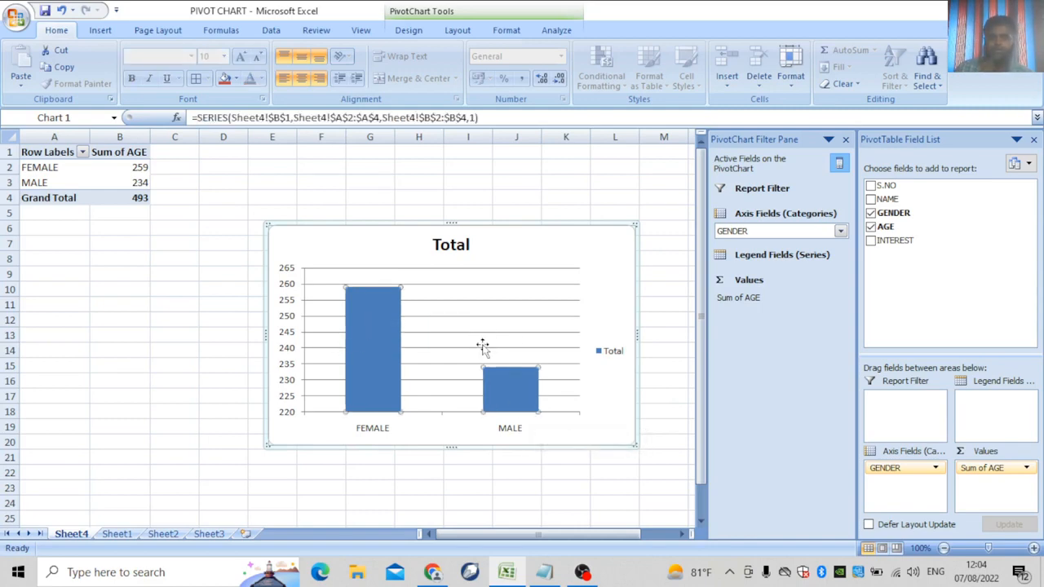
{"action": "left_click", "coordinate": [543, 288]}
{"action": "double_click", "coordinate": [544, 288]}
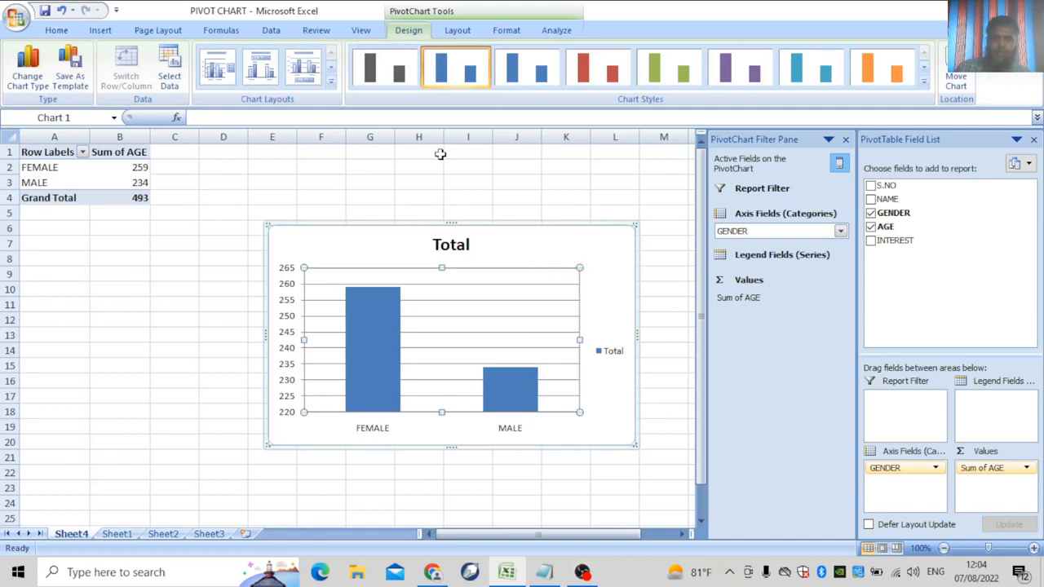
Try chart layouts with data labels, gridlines, a data table and various legends.
{"action": "left_click", "coordinate": [261, 71]}
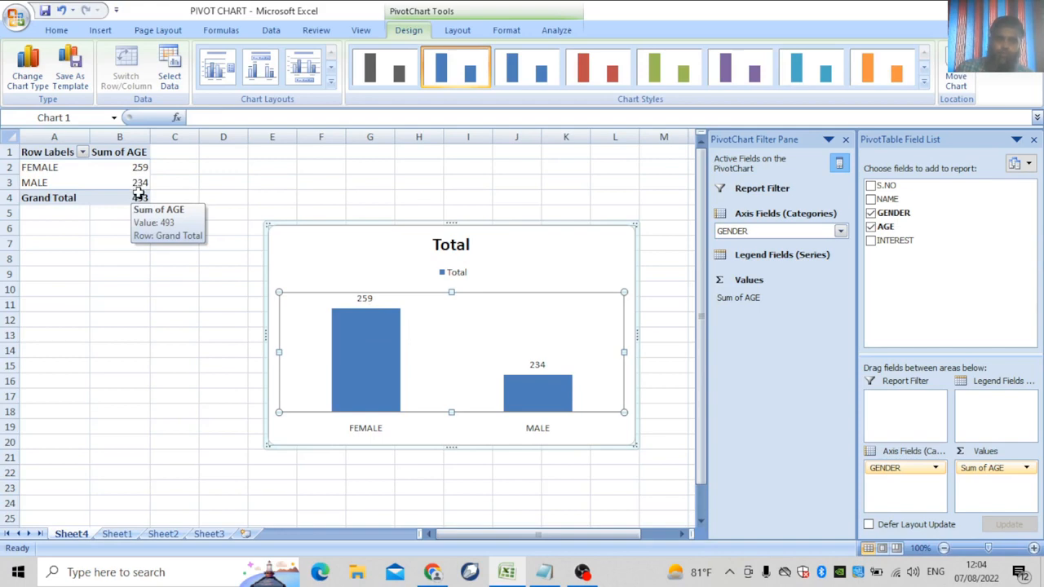
{"action": "left_click", "coordinate": [331, 83]}
{"action": "left_click", "coordinate": [304, 78]}
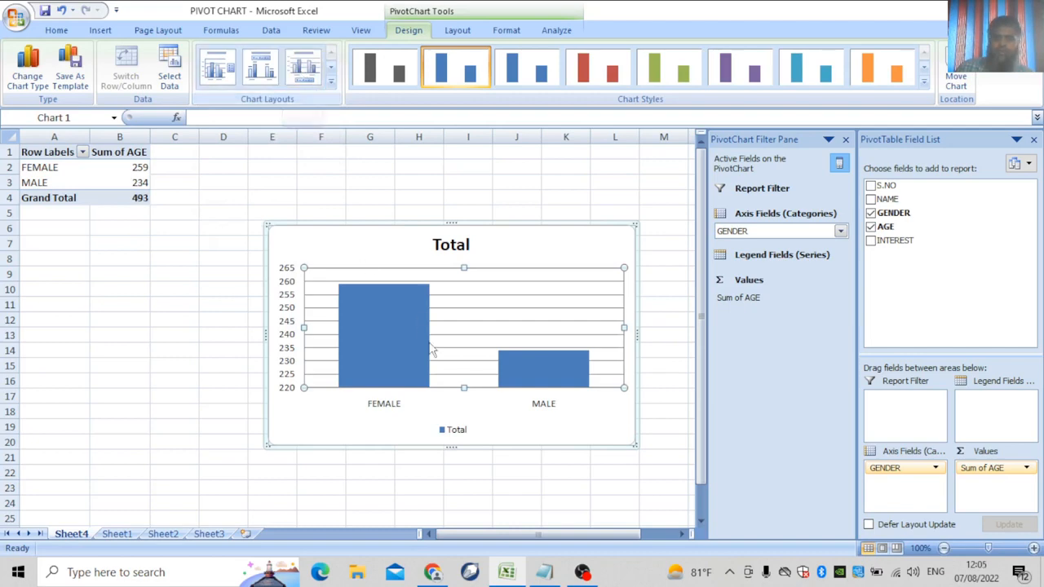
{"action": "left_click", "coordinate": [331, 85]}
{"action": "left_click", "coordinate": [217, 119]}
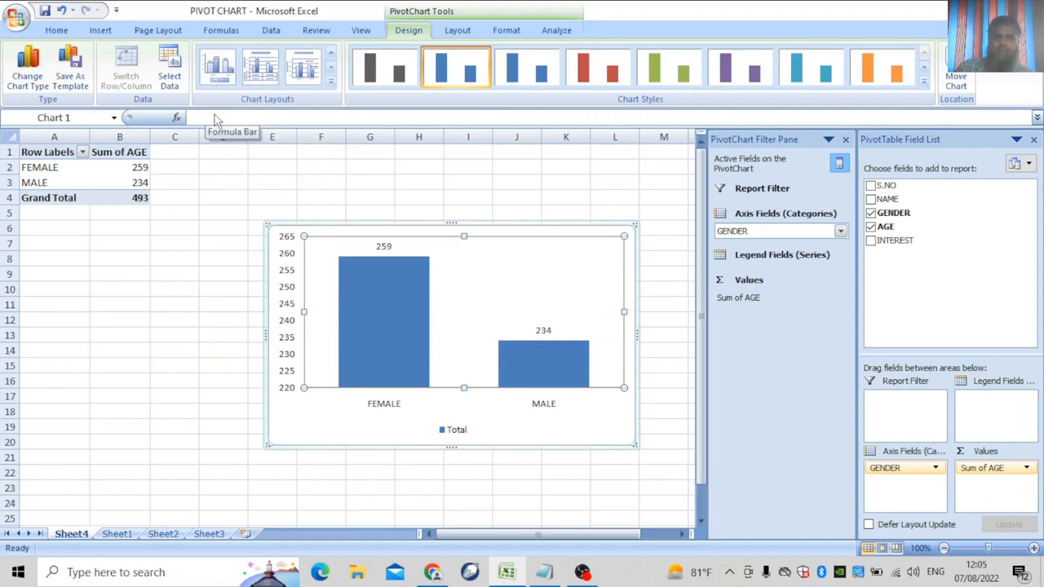
{"action": "left_click", "coordinate": [331, 82]}
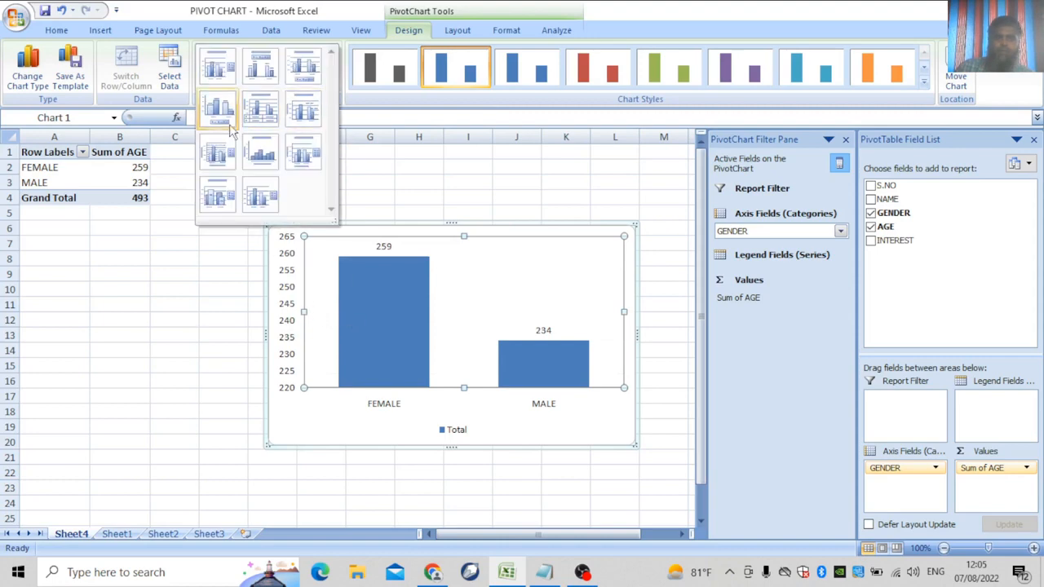
{"action": "left_click", "coordinate": [261, 108]}
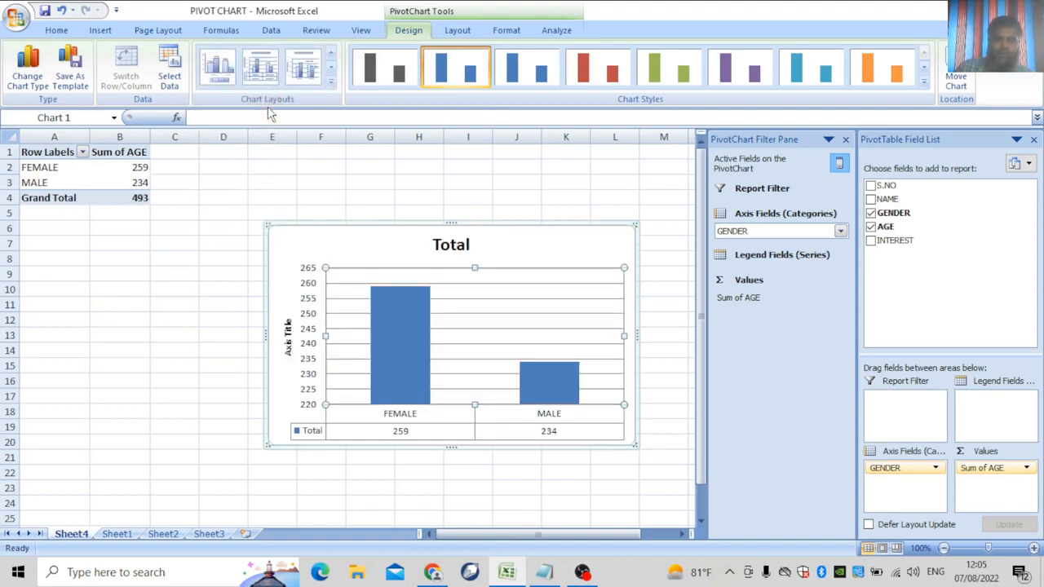
{"action": "left_click", "coordinate": [332, 82]}
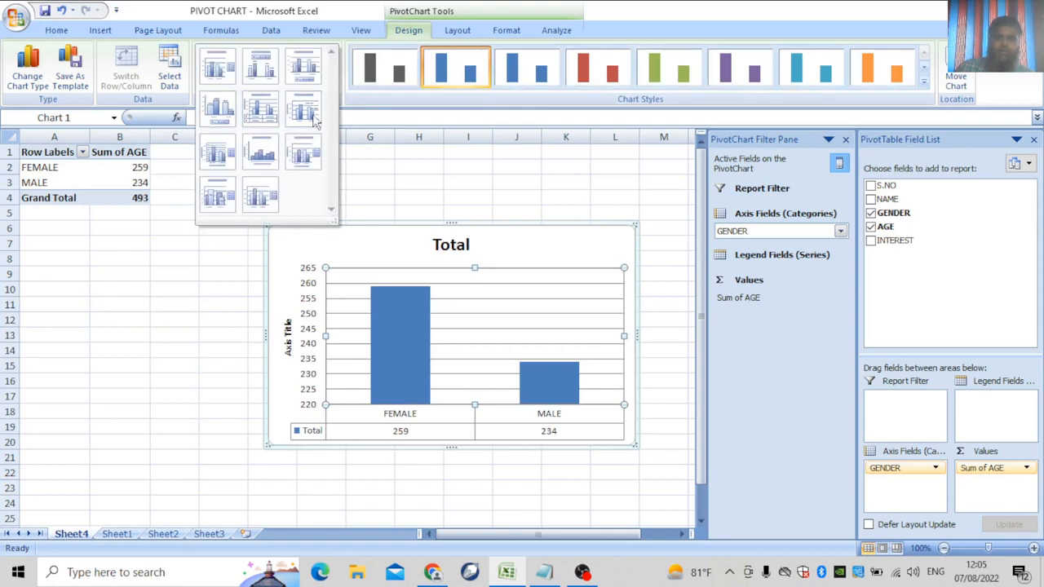
{"action": "left_click", "coordinate": [260, 65]}
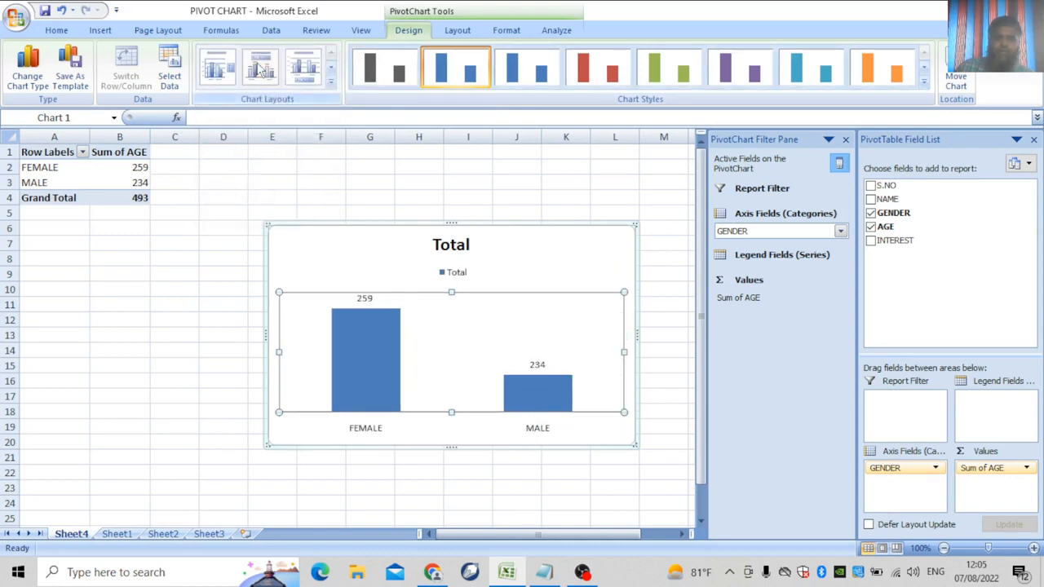
Try more gridline and bar-spacing layouts, settling on one without title or data labels.
{"action": "left_click", "coordinate": [332, 82]}
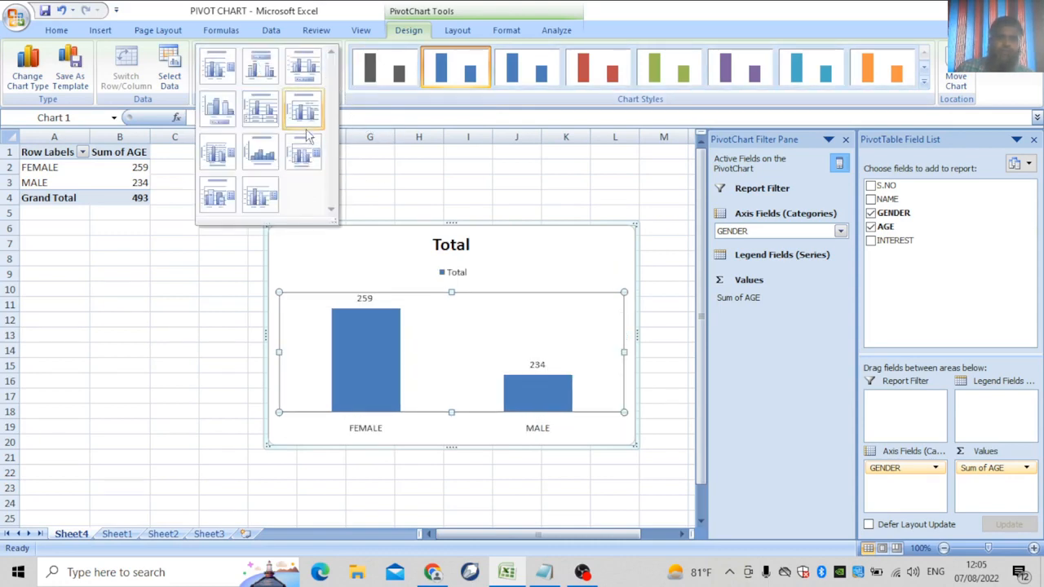
{"action": "left_click", "coordinate": [304, 109]}
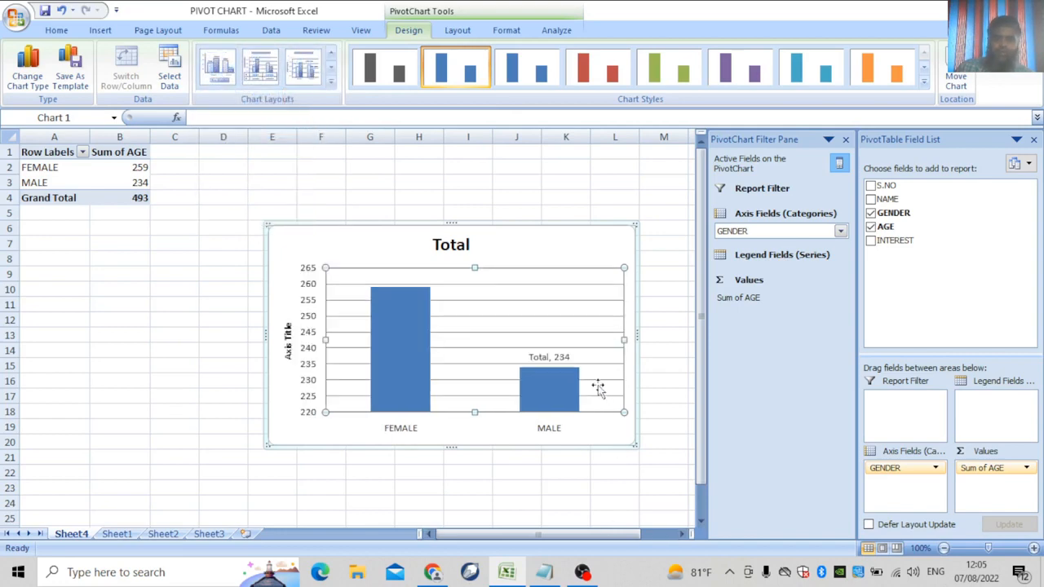
{"action": "left_click", "coordinate": [332, 83]}
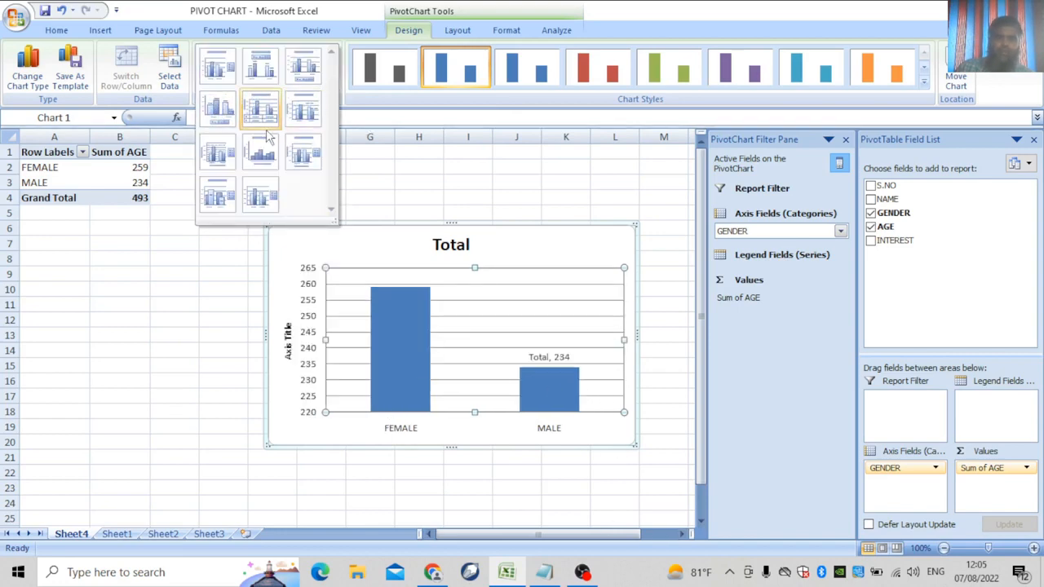
{"action": "left_click", "coordinate": [228, 144]}
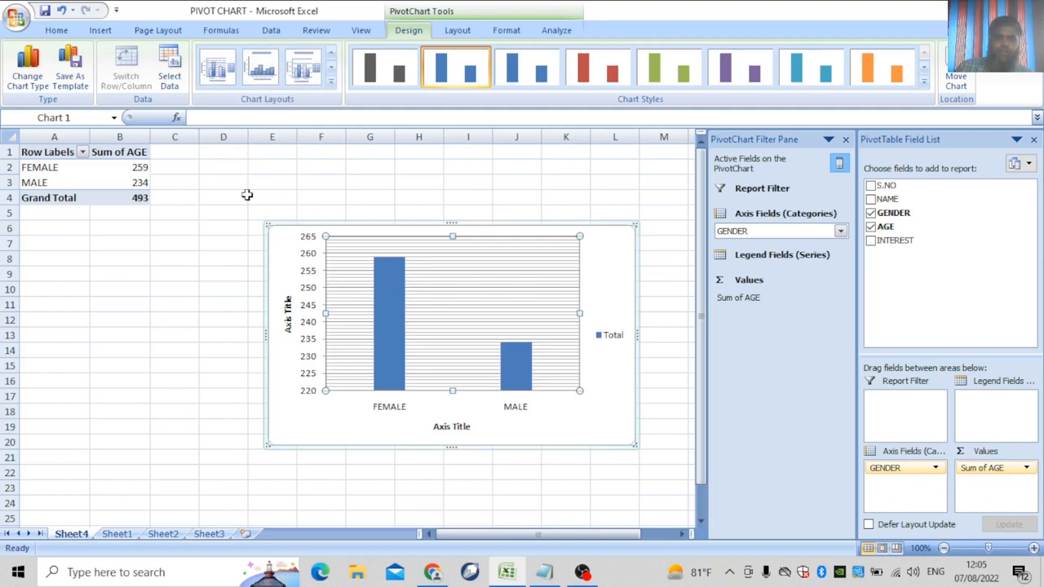
{"action": "left_click", "coordinate": [332, 82]}
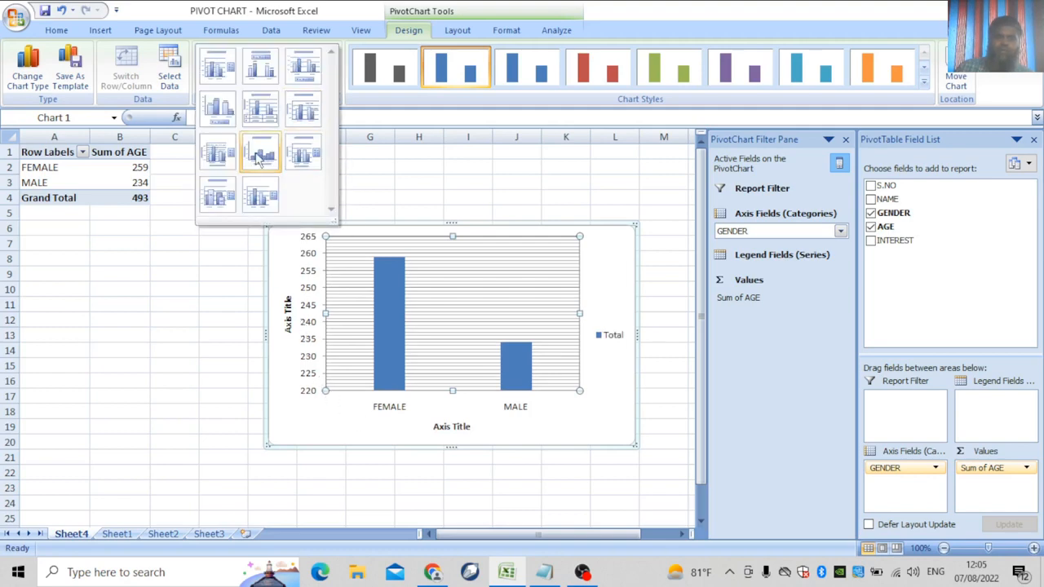
{"action": "left_click", "coordinate": [252, 154]}
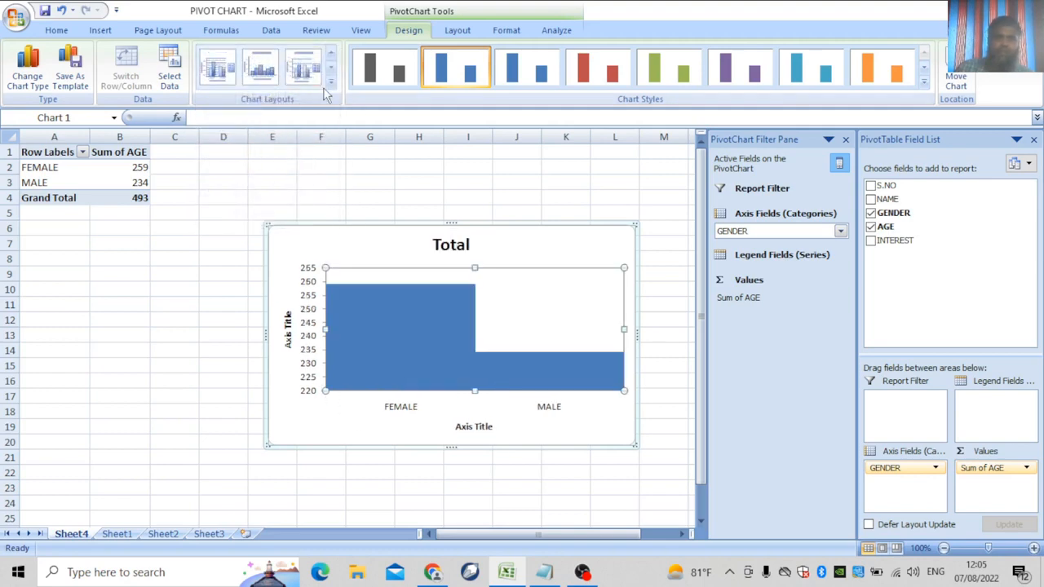
{"action": "left_click", "coordinate": [332, 82]}
{"action": "left_click", "coordinate": [305, 155]}
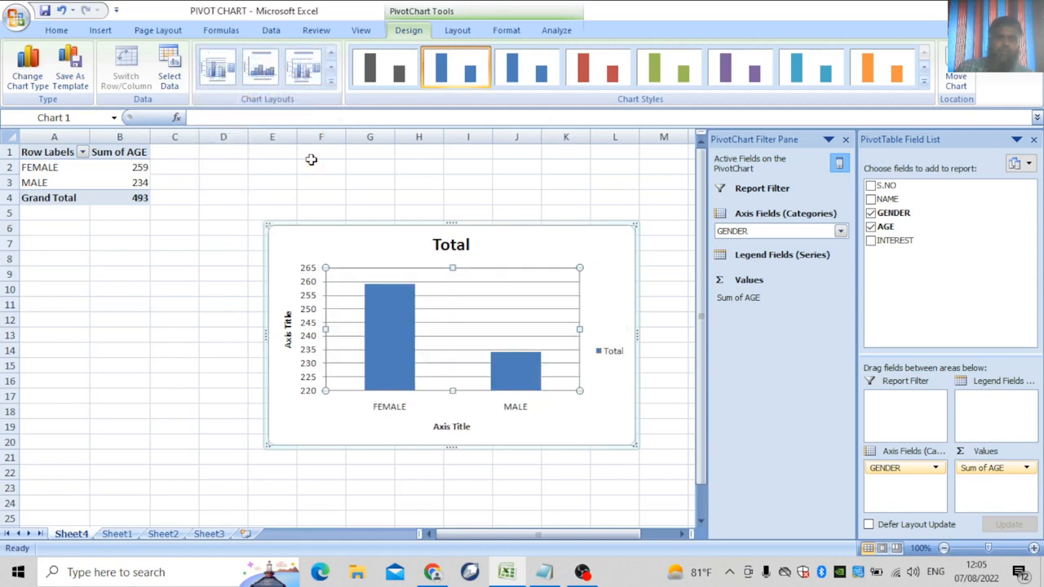
{"action": "left_click", "coordinate": [331, 83]}
{"action": "left_click", "coordinate": [217, 197]}
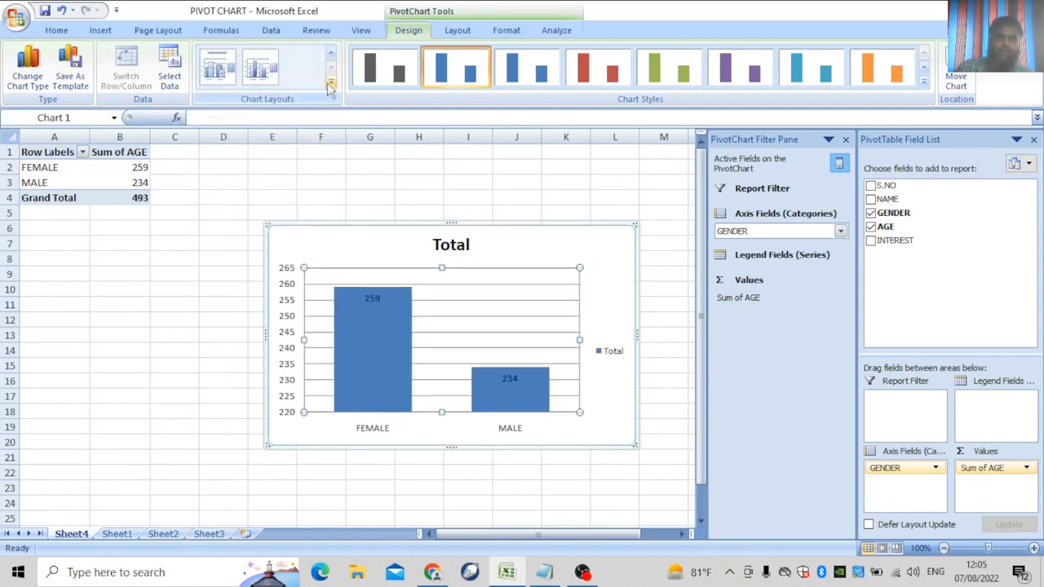
{"action": "left_click", "coordinate": [331, 82]}
{"action": "left_click", "coordinate": [261, 196]}
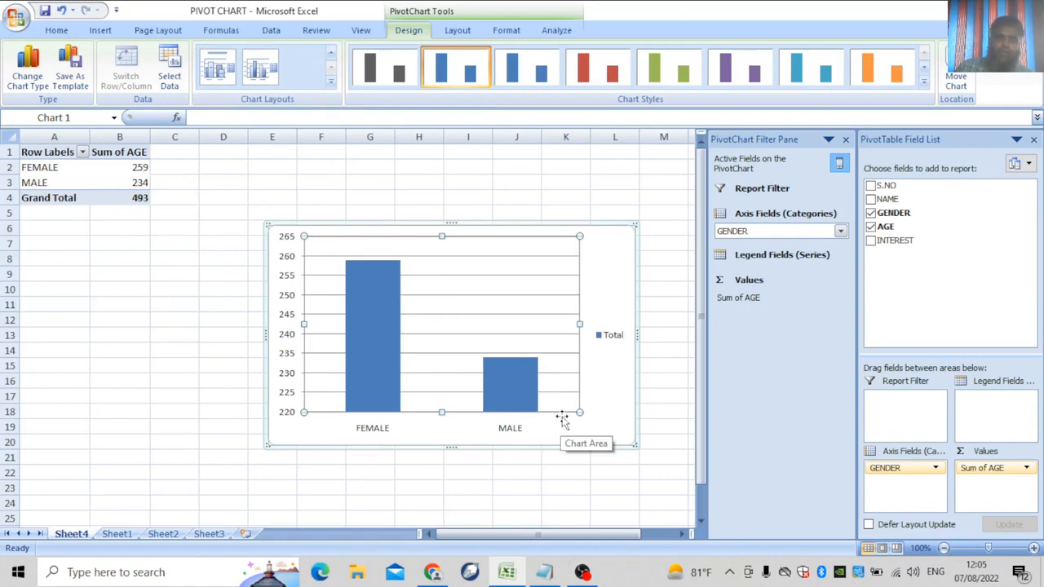
Change the AGE value field from Sum to Count, showing FEMALE 8, MALE 7, total 15.
{"action": "left_click", "coordinate": [1028, 469]}
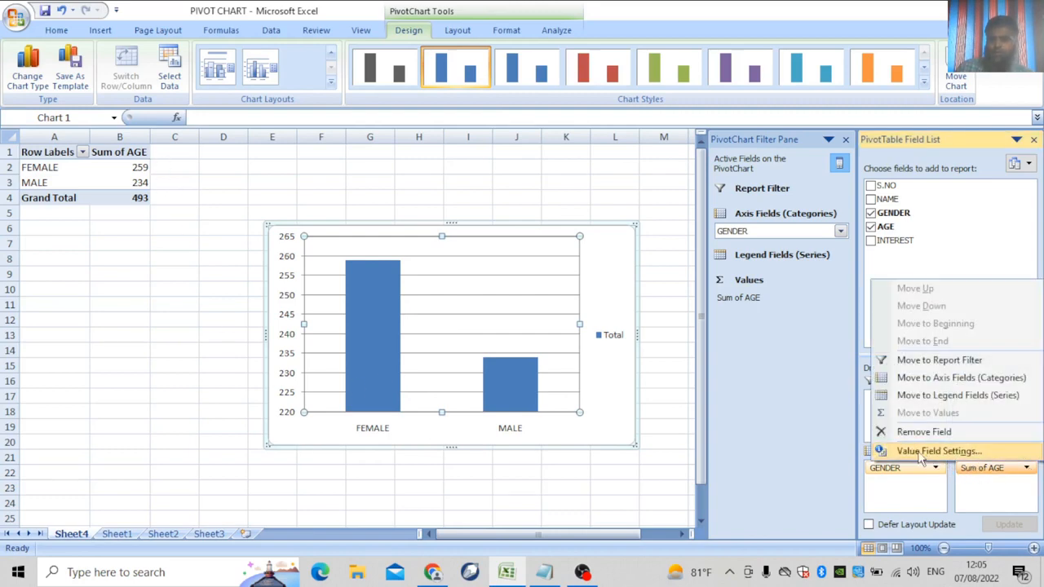
{"action": "left_click", "coordinate": [976, 453]}
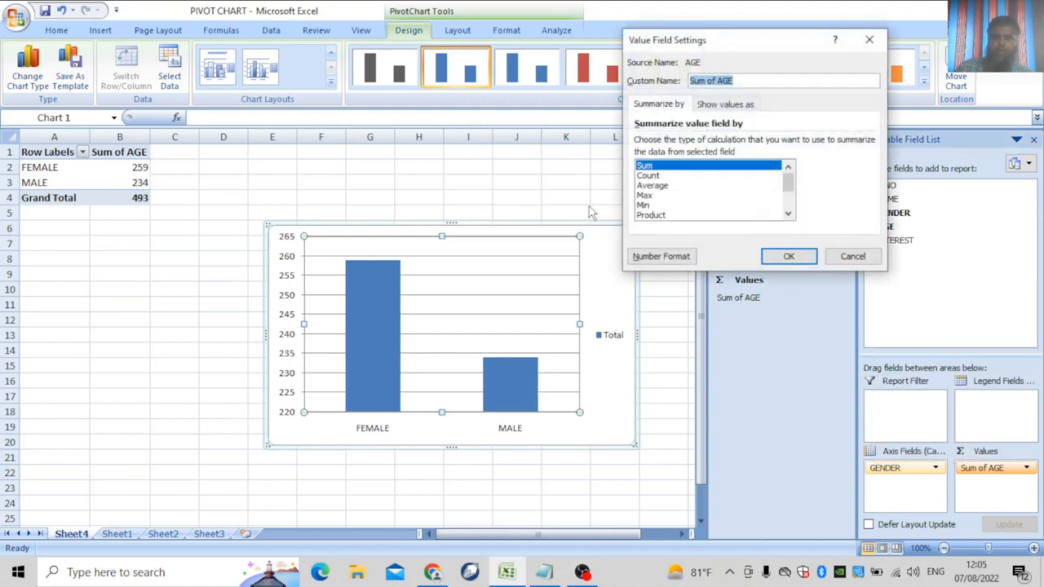
{"action": "left_click", "coordinate": [649, 175]}
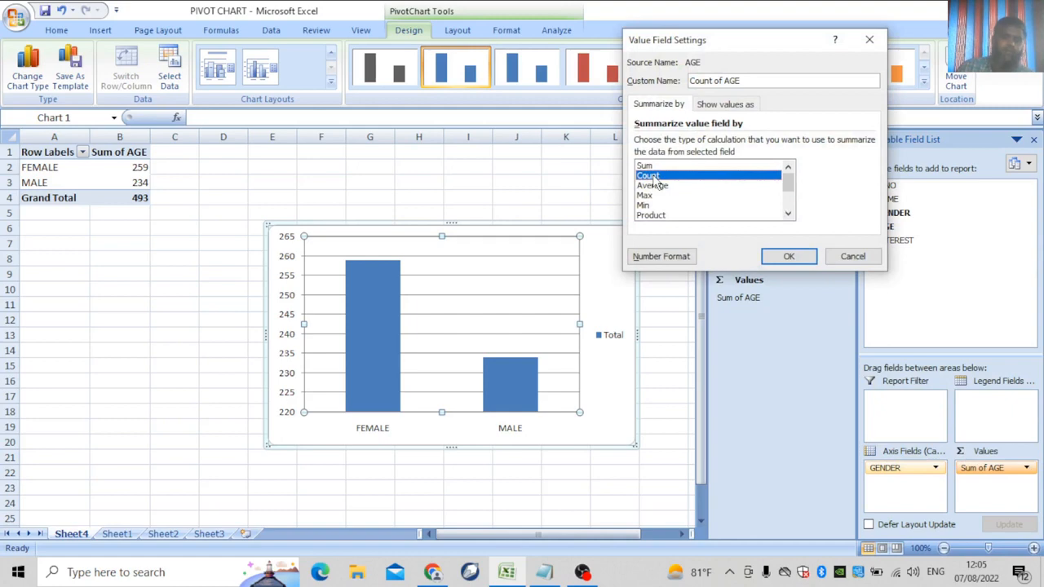
{"action": "left_click", "coordinate": [800, 259]}
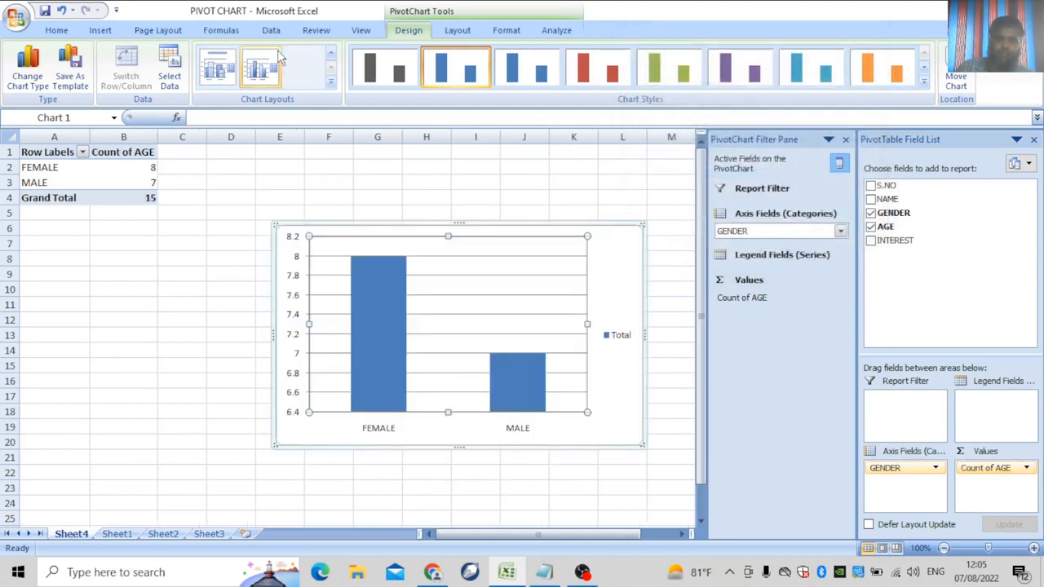
Apply the layout with Total title, top legend and bar labels, and nest INTEREST under GENDER.
{"action": "left_click", "coordinate": [330, 82]}
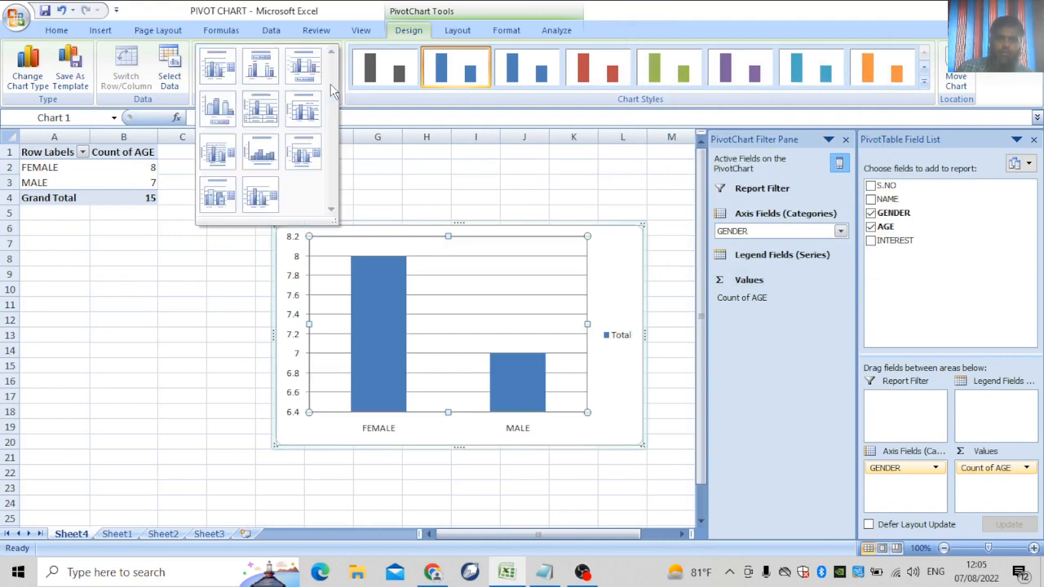
{"action": "left_click", "coordinate": [261, 65]}
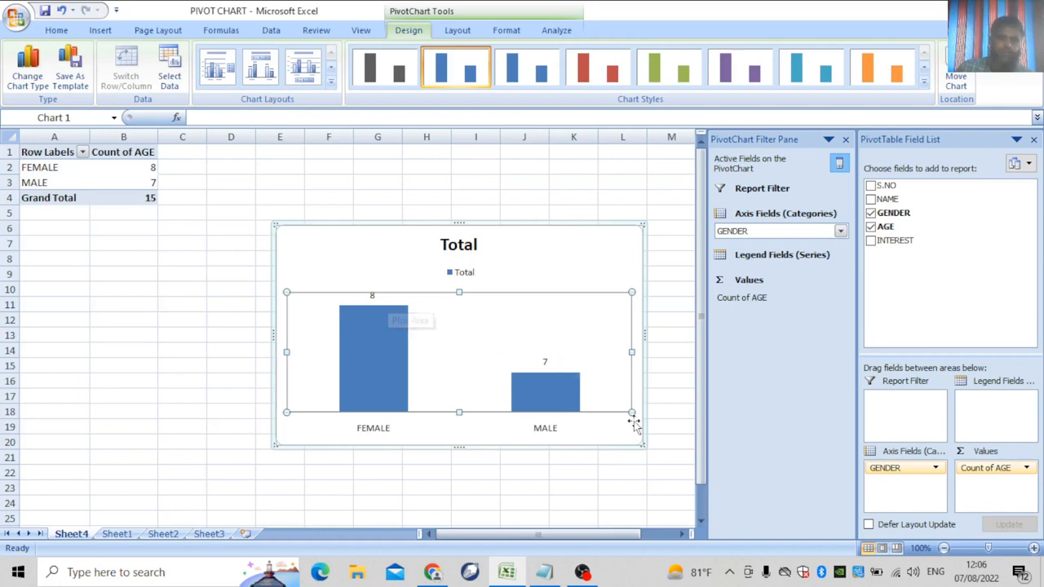
{"action": "left_click", "coordinate": [1027, 468]}
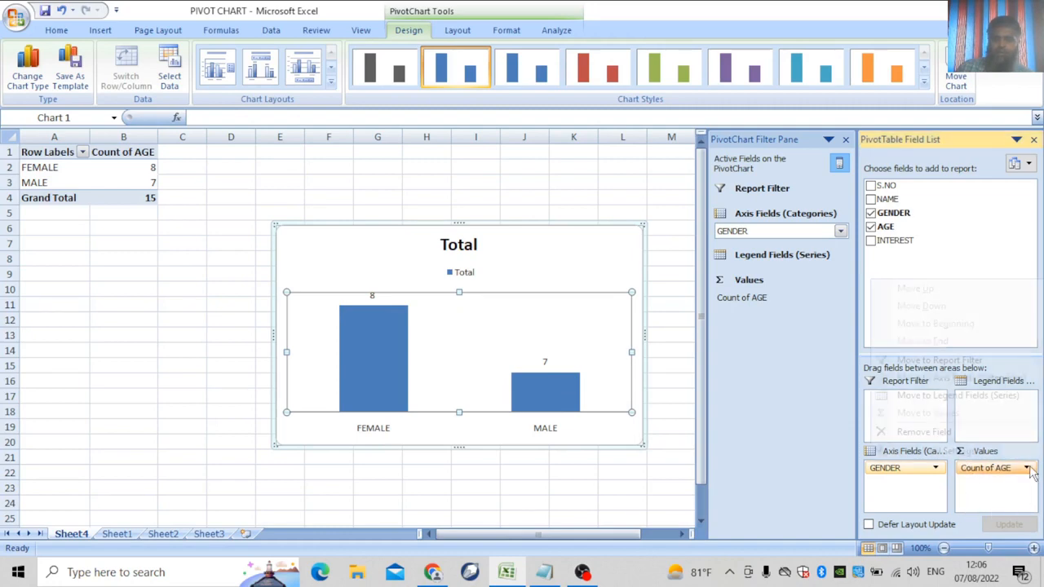
{"action": "left_click", "coordinate": [940, 452]}
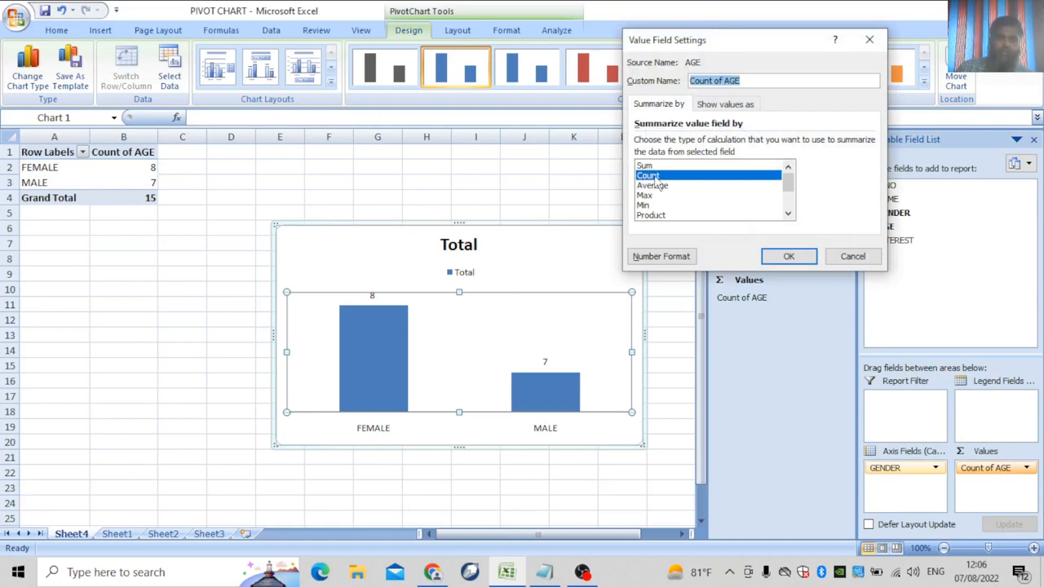
{"action": "left_click", "coordinate": [784, 261]}
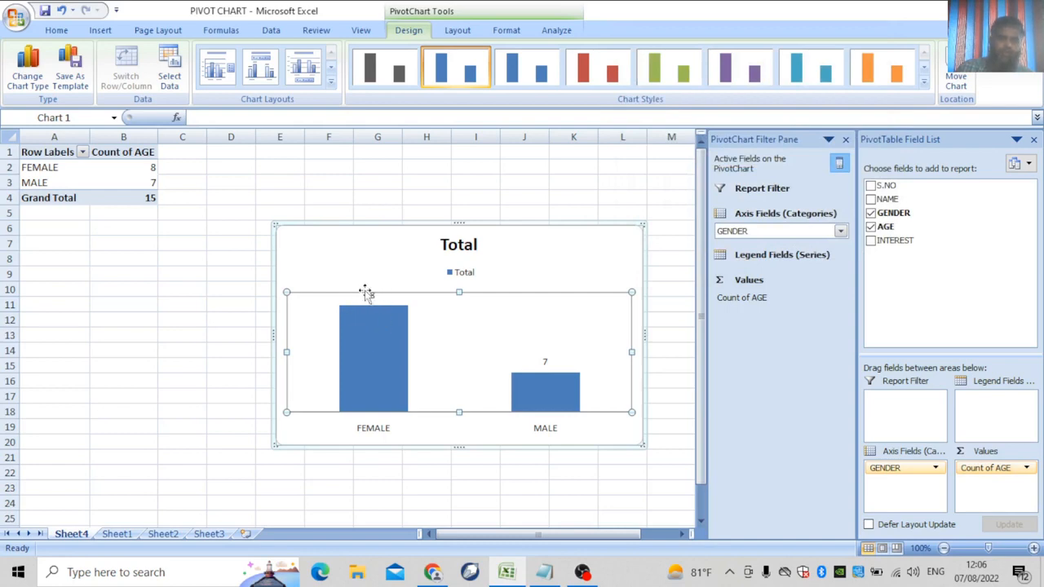
{"action": "mouse_move", "coordinate": [383, 314]}
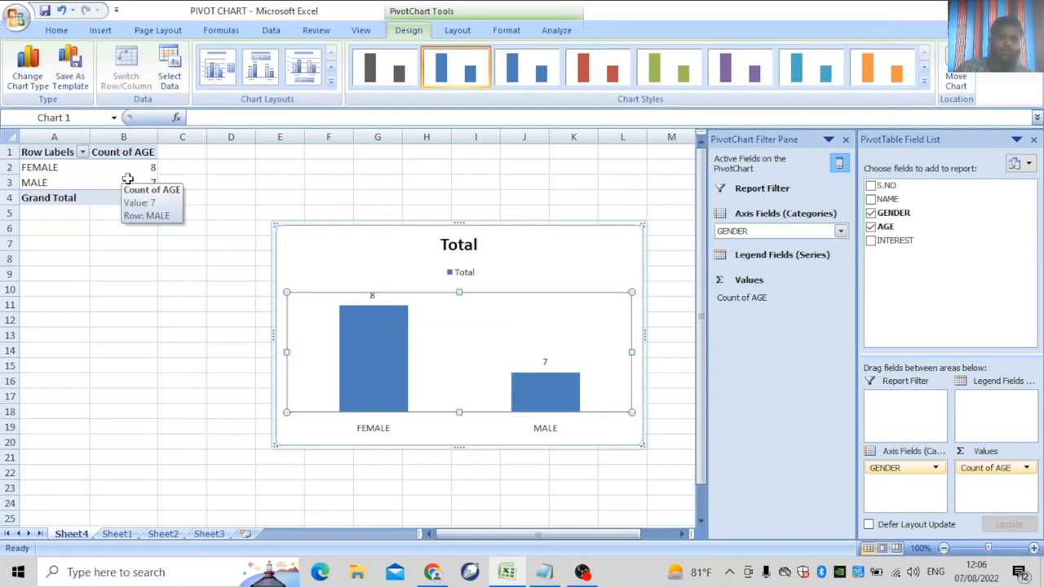
{"action": "left_click", "coordinate": [871, 241]}
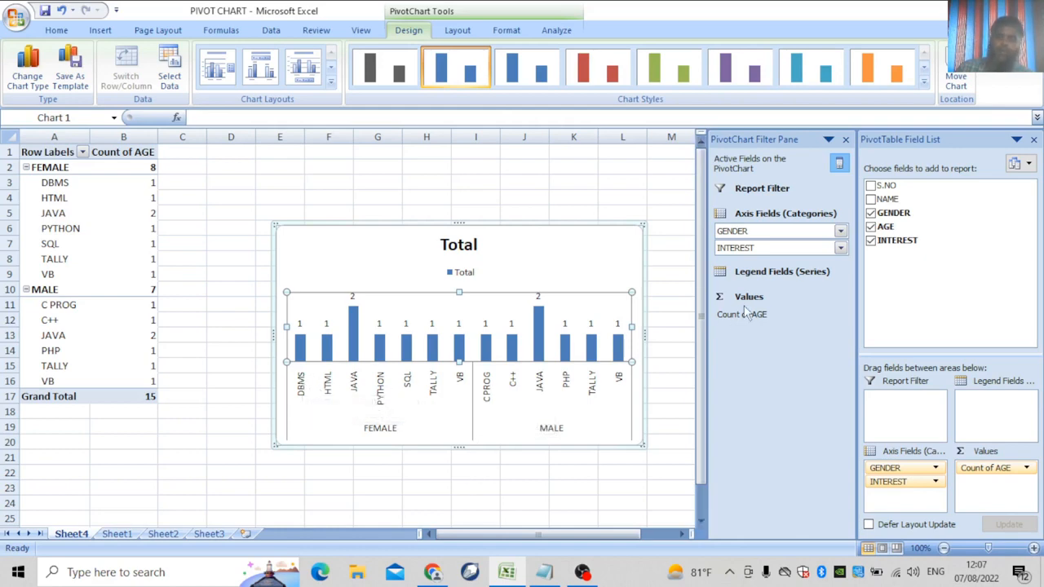
Add NAME beneath INTEREST so each student gets a separate bar counting 1.
{"action": "left_click", "coordinate": [872, 200]}
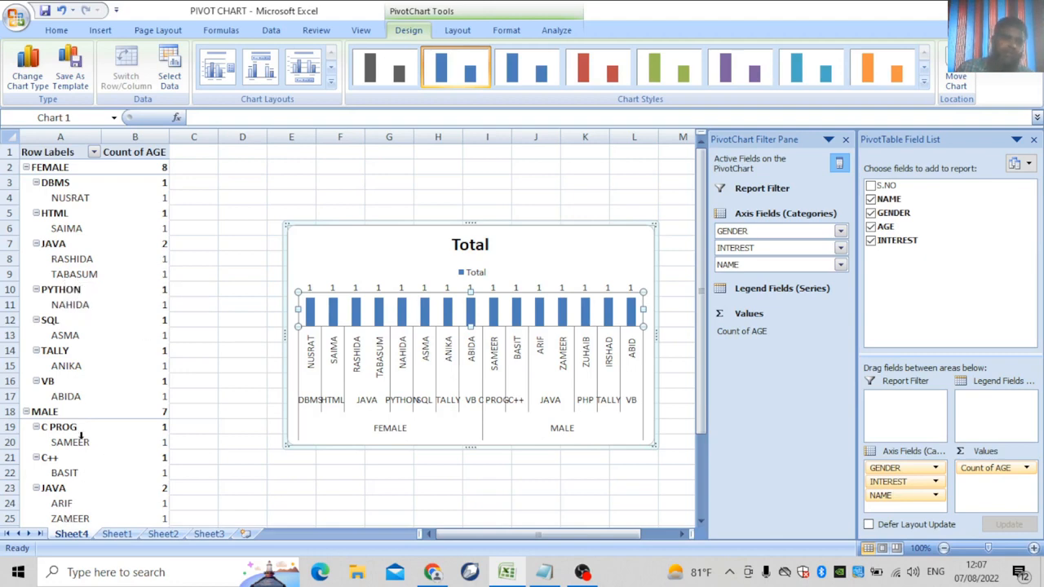
{"action": "scroll", "coordinate": [102, 461], "scroll_direction": "down", "scroll_amount": 1}
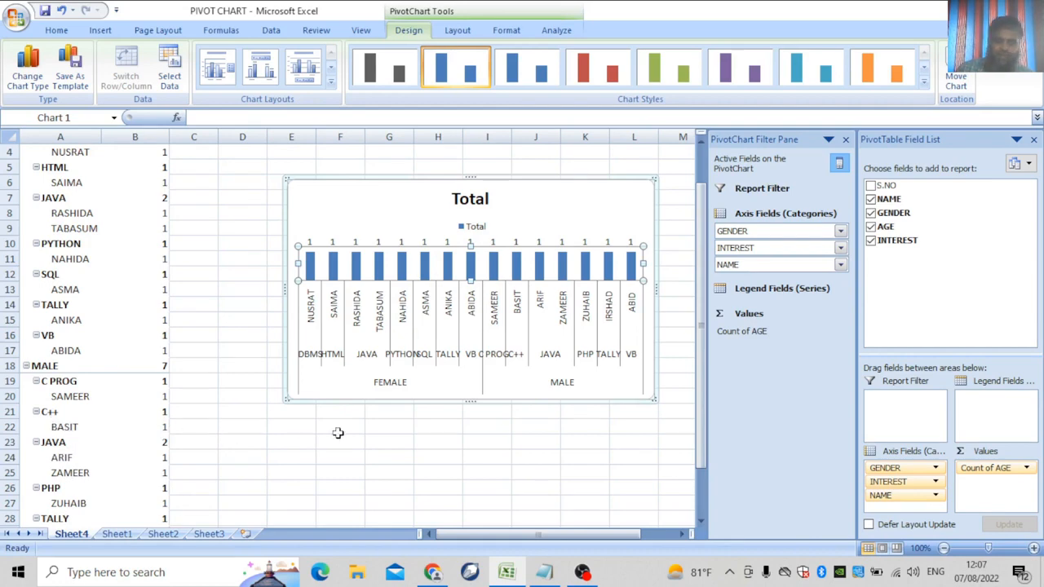
{"action": "scroll", "coordinate": [338, 432], "scroll_direction": "up", "scroll_amount": 1}
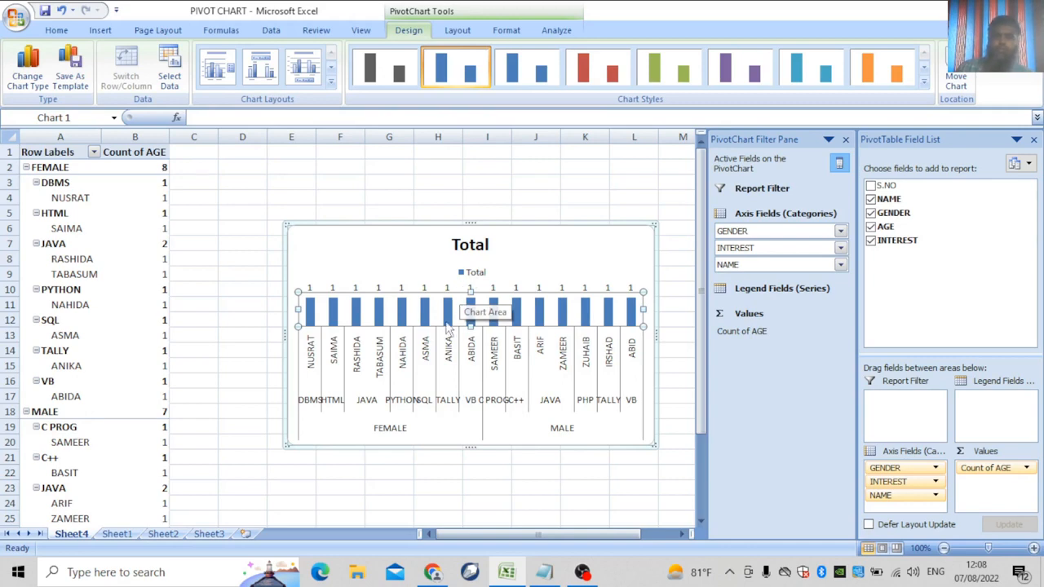
Apply the orange chart style to the pivot chart's 15 student bars, then go to Sheet1.
{"action": "left_click", "coordinate": [923, 82]}
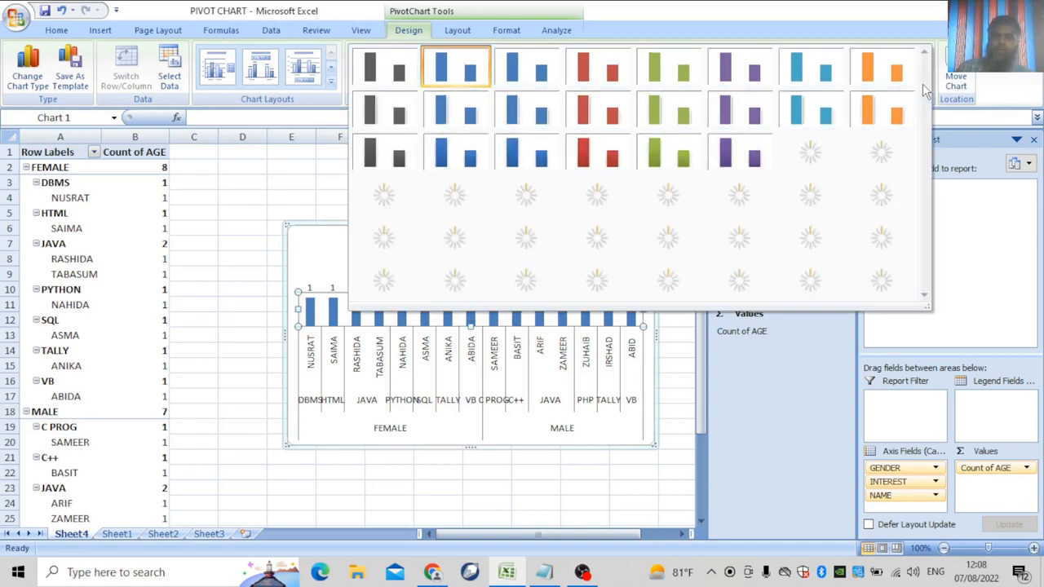
{"action": "left_click", "coordinate": [674, 16]}
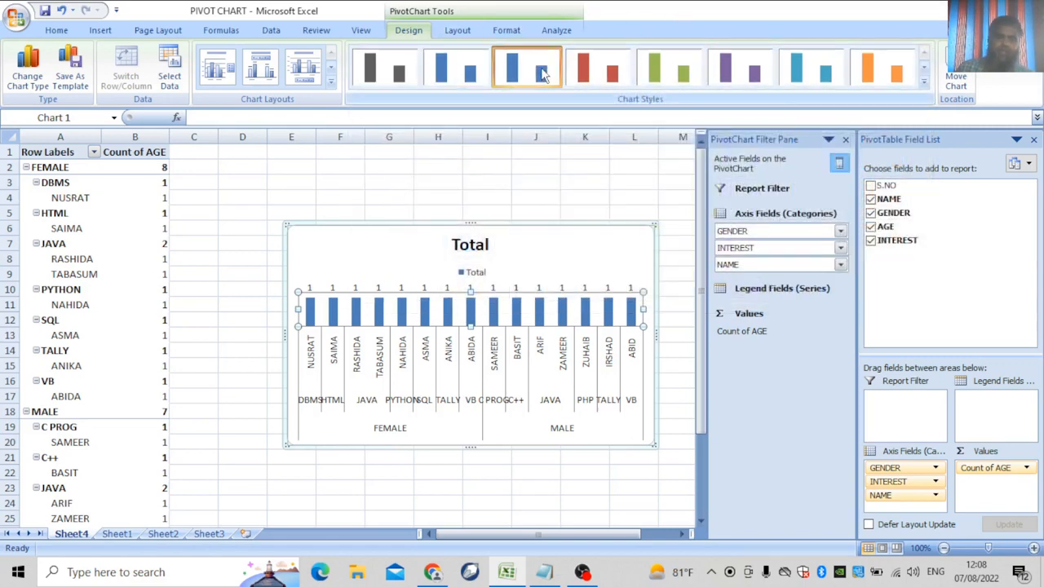
{"action": "left_click", "coordinate": [539, 318]}
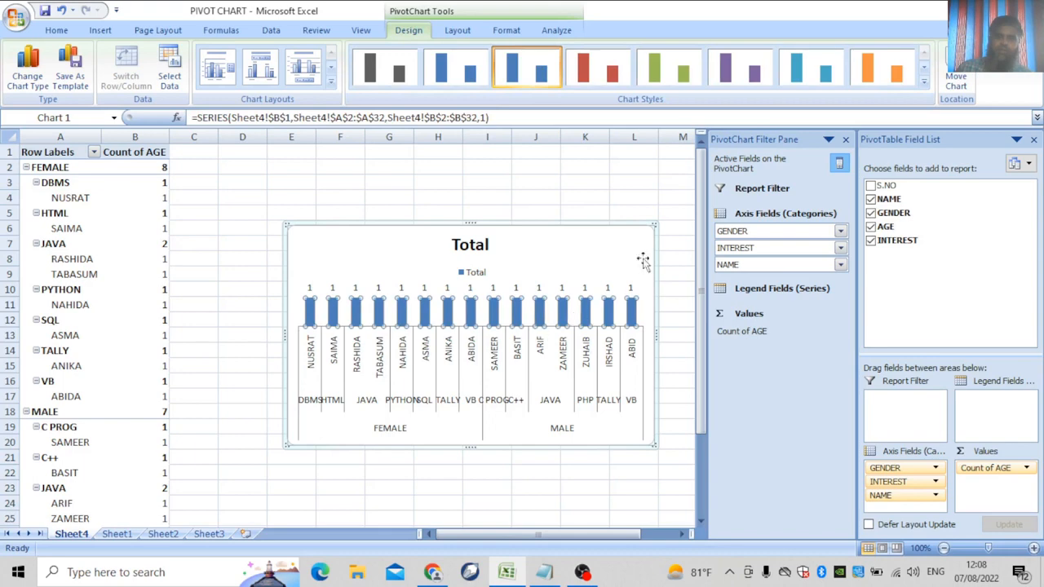
{"action": "left_click", "coordinate": [675, 67]}
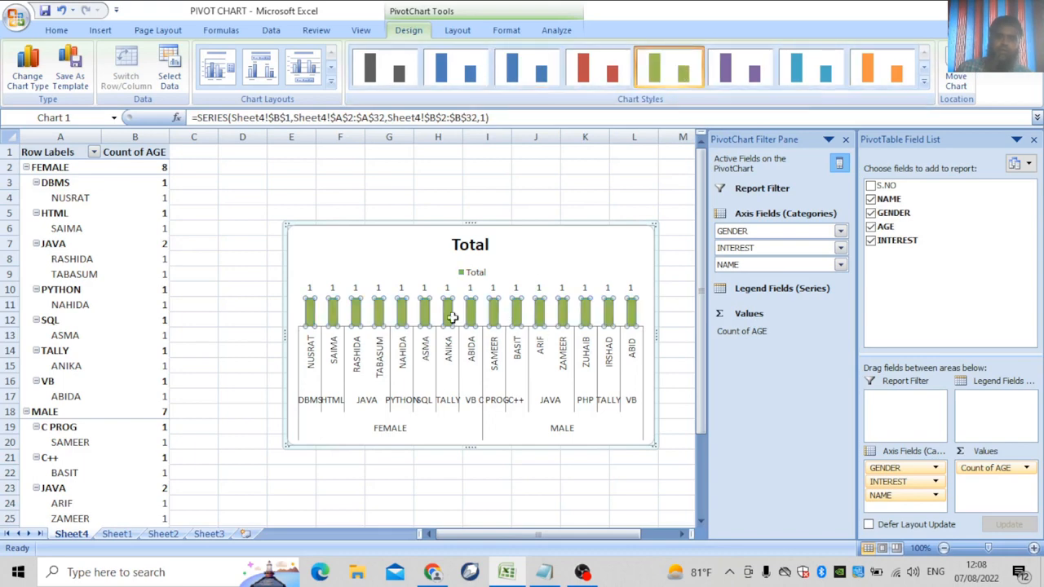
{"action": "left_click", "coordinate": [503, 225]}
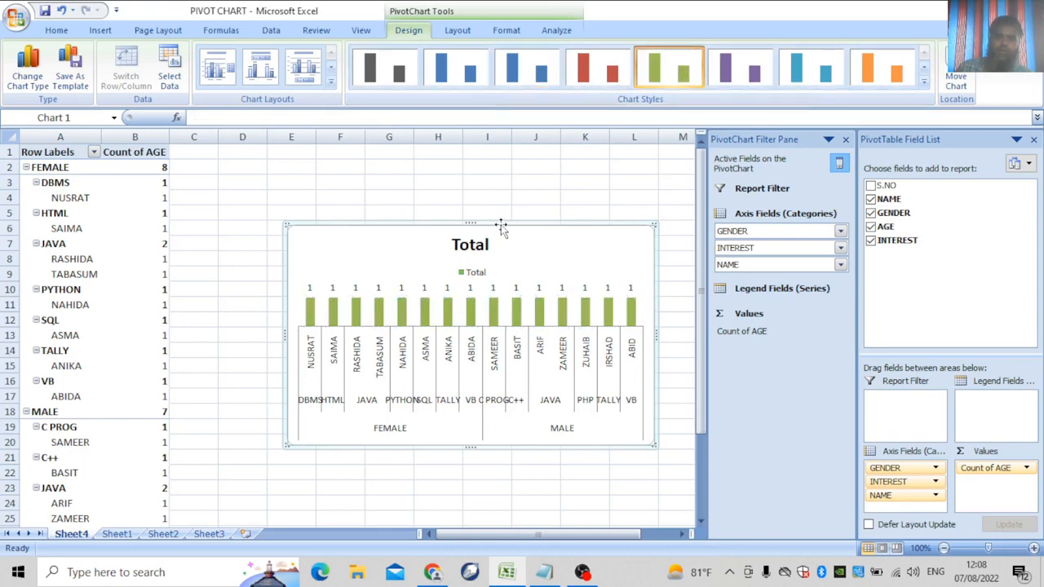
{"action": "left_click", "coordinate": [889, 83]}
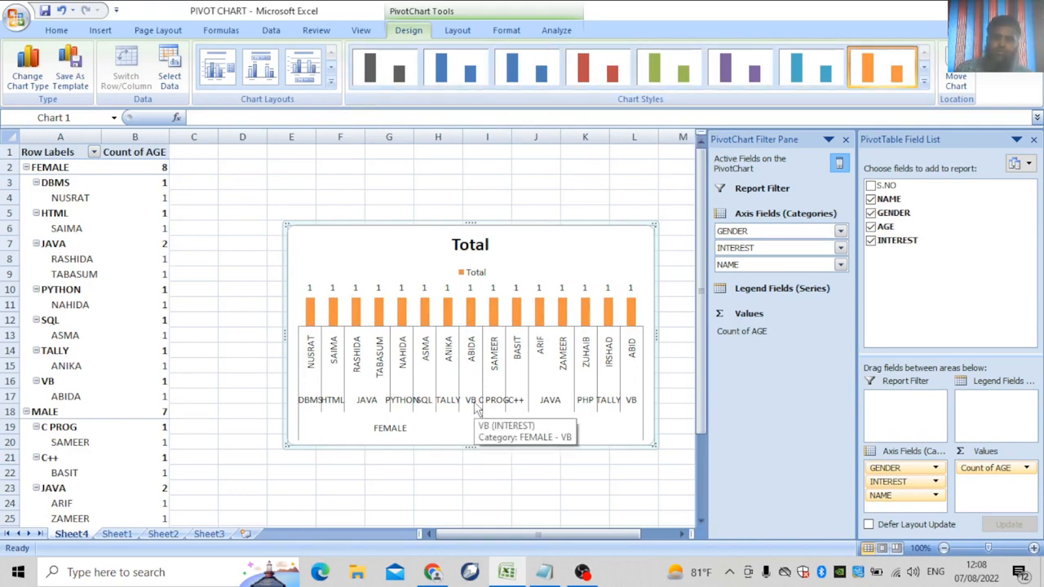
{"action": "left_click", "coordinate": [131, 538]}
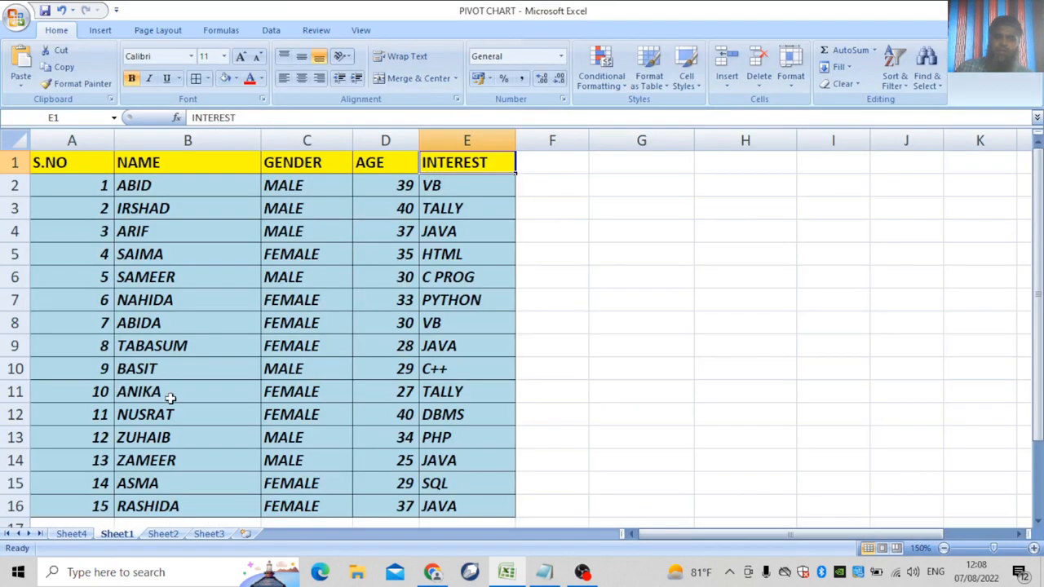
On Sheet4, clear INTEREST, AGE, GENDER and NAME, then re-add AGE summarized by GENDER.
{"action": "left_click", "coordinate": [71, 536]}
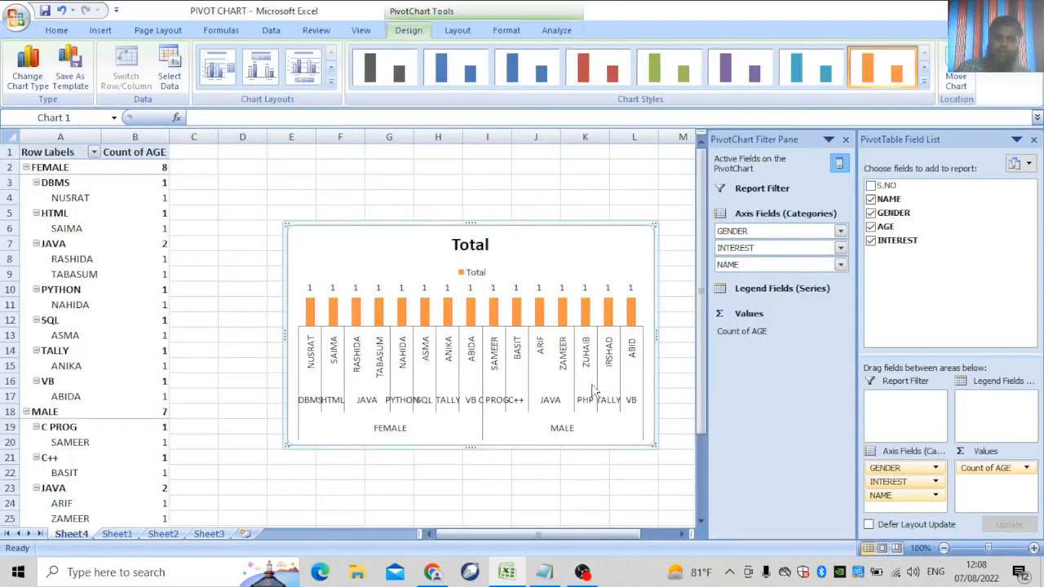
{"action": "left_click", "coordinate": [872, 241]}
{"action": "left_click", "coordinate": [872, 227]}
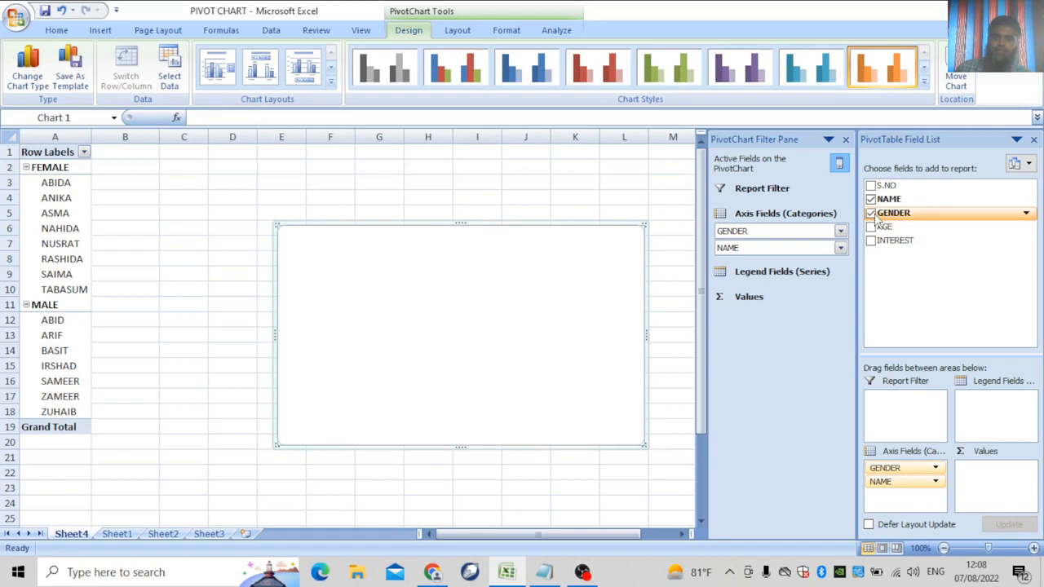
{"action": "left_click", "coordinate": [871, 213]}
{"action": "left_click", "coordinate": [872, 199]}
{"action": "left_click", "coordinate": [871, 228]}
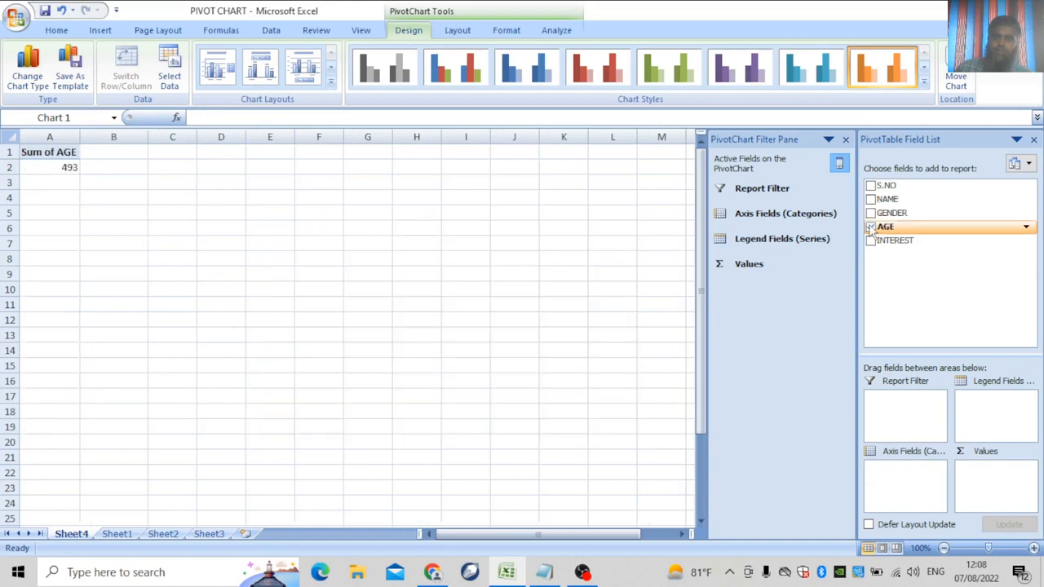
{"action": "left_click", "coordinate": [871, 213]}
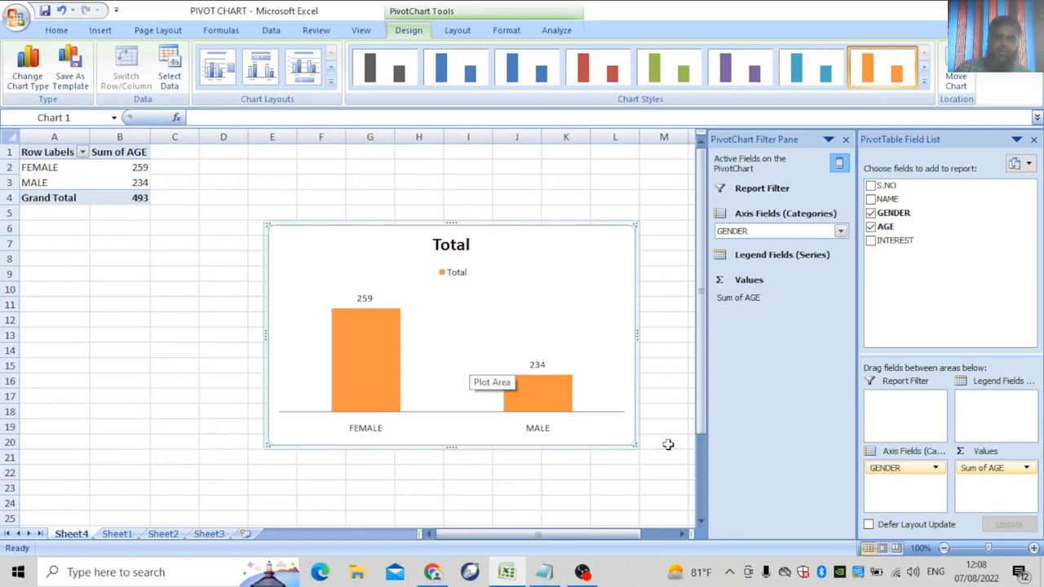
Change the Sum of AGE value field to summarize by Count.
{"action": "left_click", "coordinate": [1027, 468]}
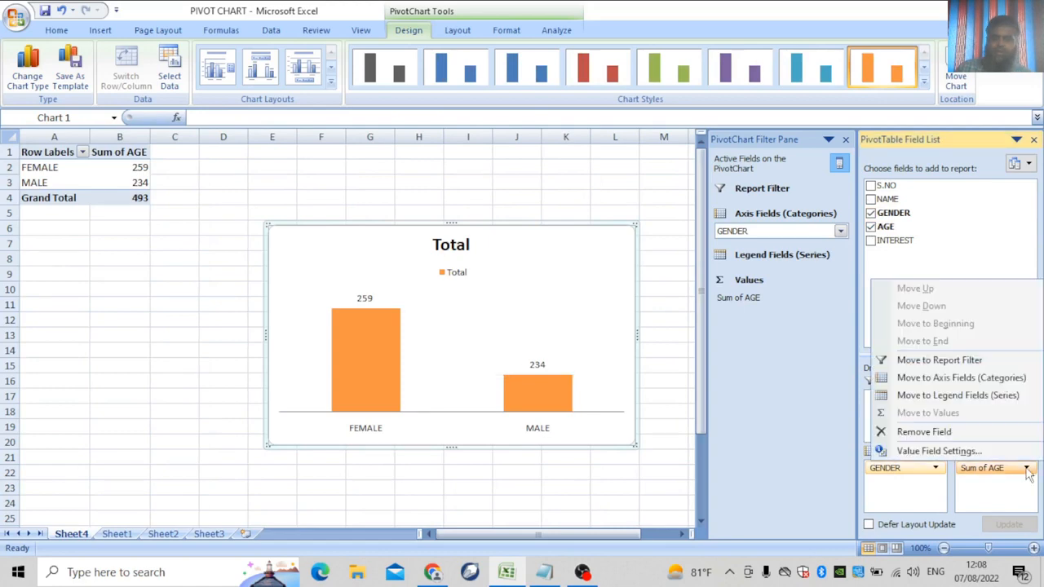
{"action": "left_click", "coordinate": [925, 453]}
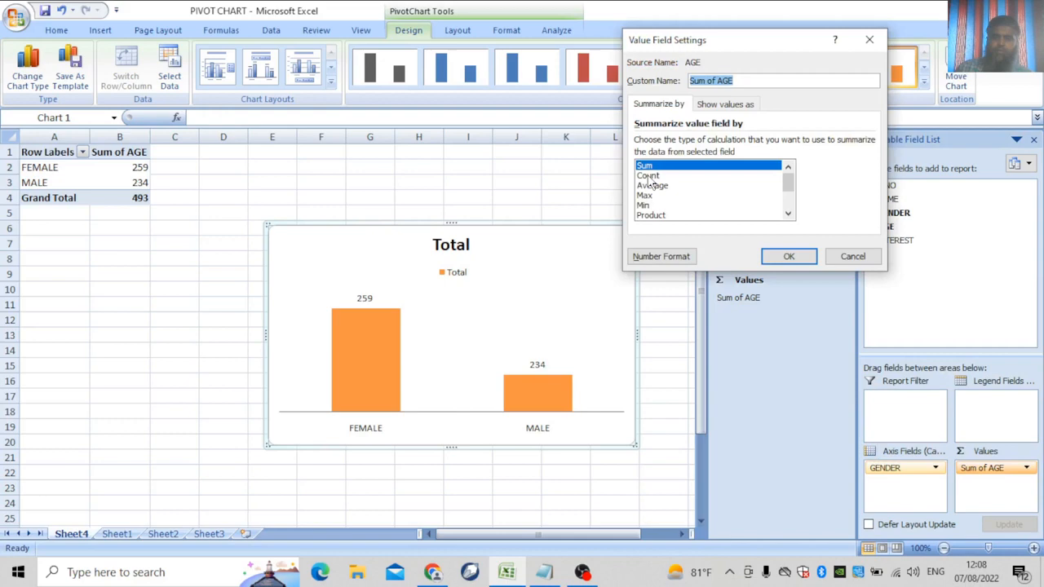
{"action": "double_click", "coordinate": [649, 177]}
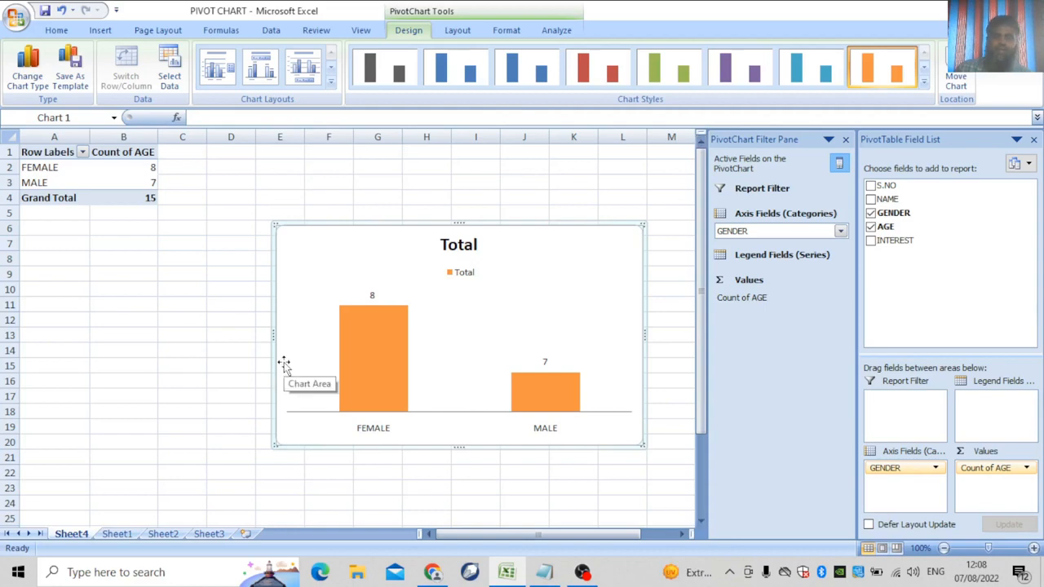
Add INTEREST under GENDER so each gender splits into per-subject counts.
{"action": "left_click", "coordinate": [872, 242]}
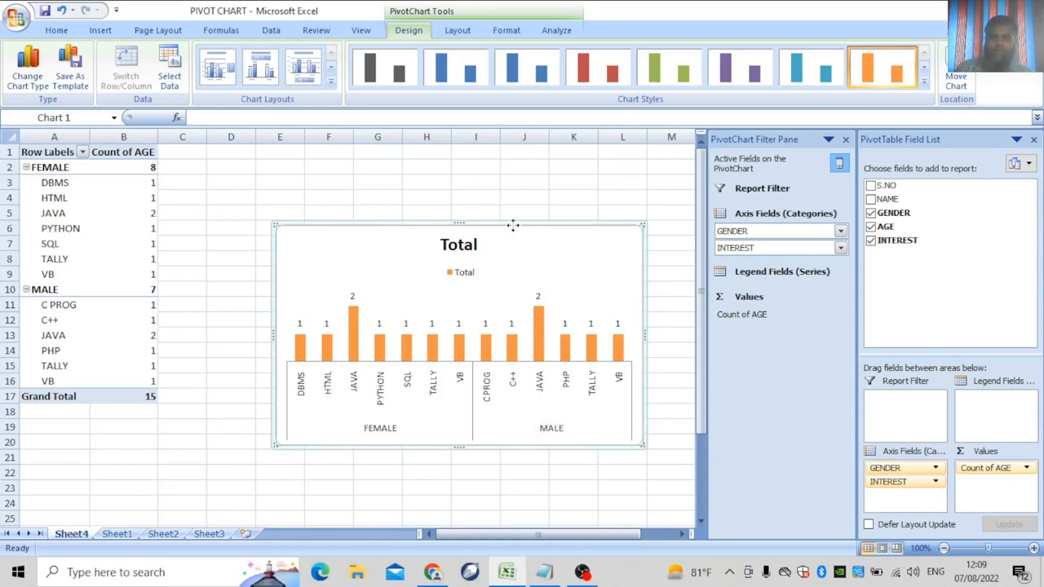
Lower the pivot chart slightly and move GENDER and INTEREST through Report Filter back to Axis Fields.
{"action": "left_click_drag", "start_coordinate": [513, 225], "coordinate": [500, 271]}
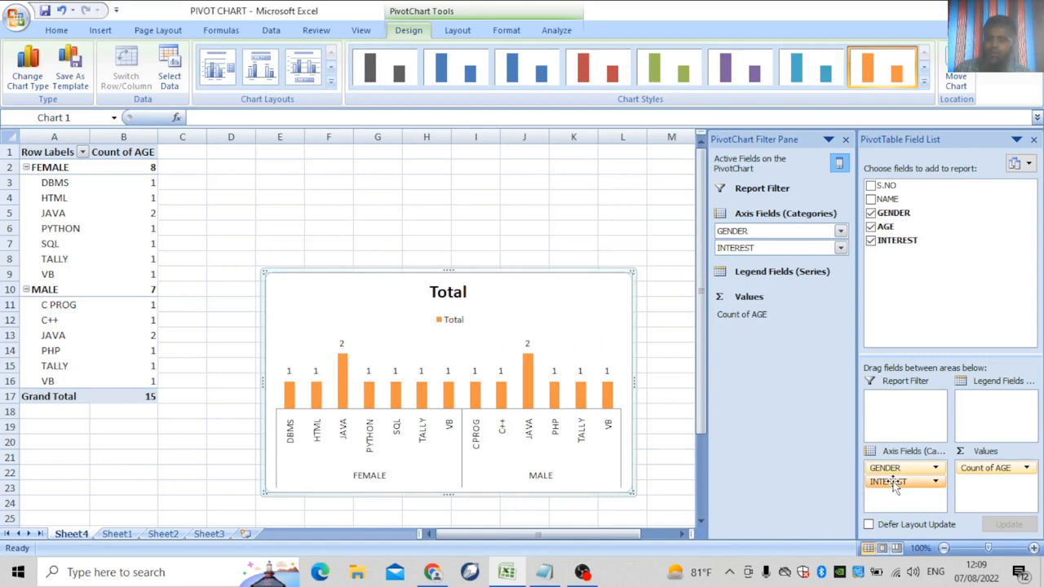
{"action": "left_click_drag", "start_coordinate": [895, 486], "coordinate": [891, 404]}
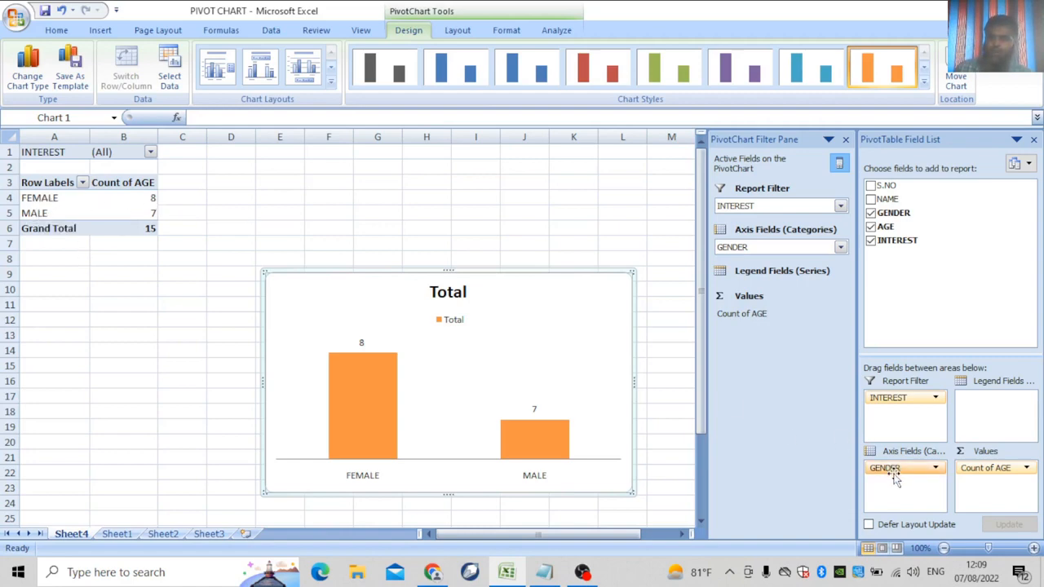
{"action": "left_click_drag", "start_coordinate": [895, 480], "coordinate": [888, 415]}
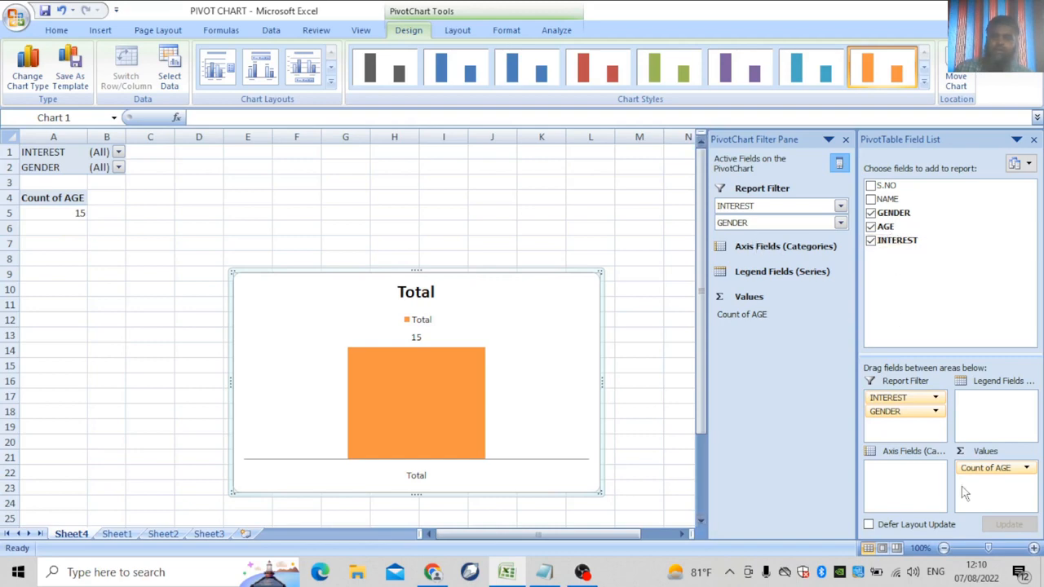
{"action": "left_click_drag", "start_coordinate": [903, 414], "coordinate": [912, 476]}
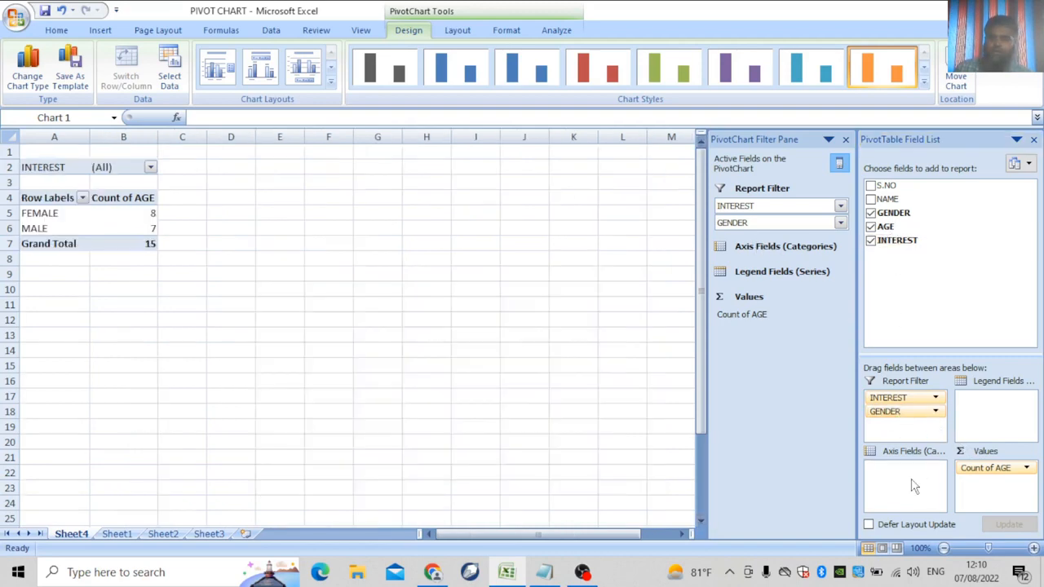
{"action": "left_click_drag", "start_coordinate": [895, 397], "coordinate": [904, 487]}
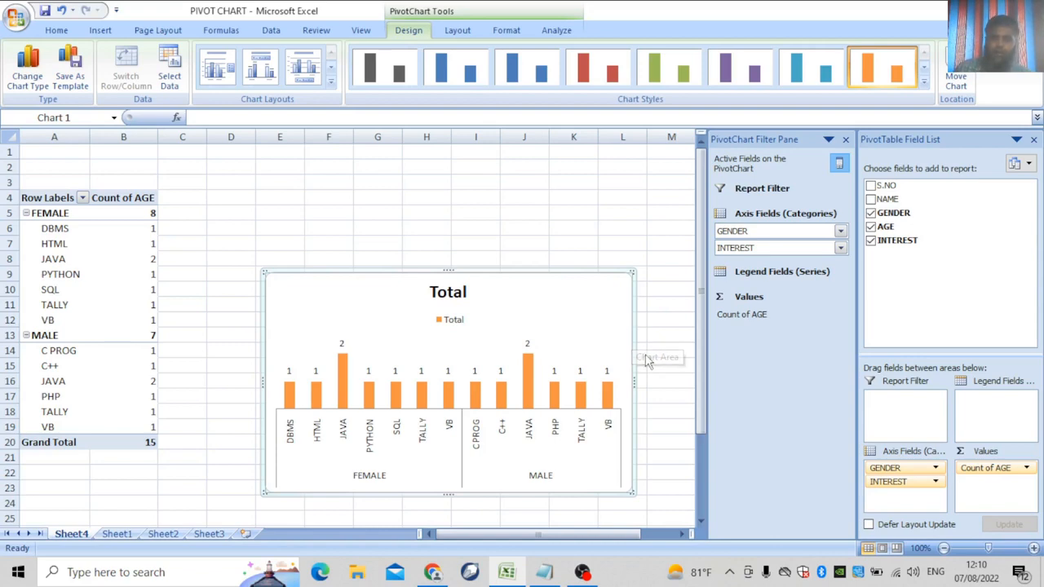
Summarize AGE by Max, showing values like DBMS 40 and TALLY 27.
{"action": "left_click", "coordinate": [1027, 468]}
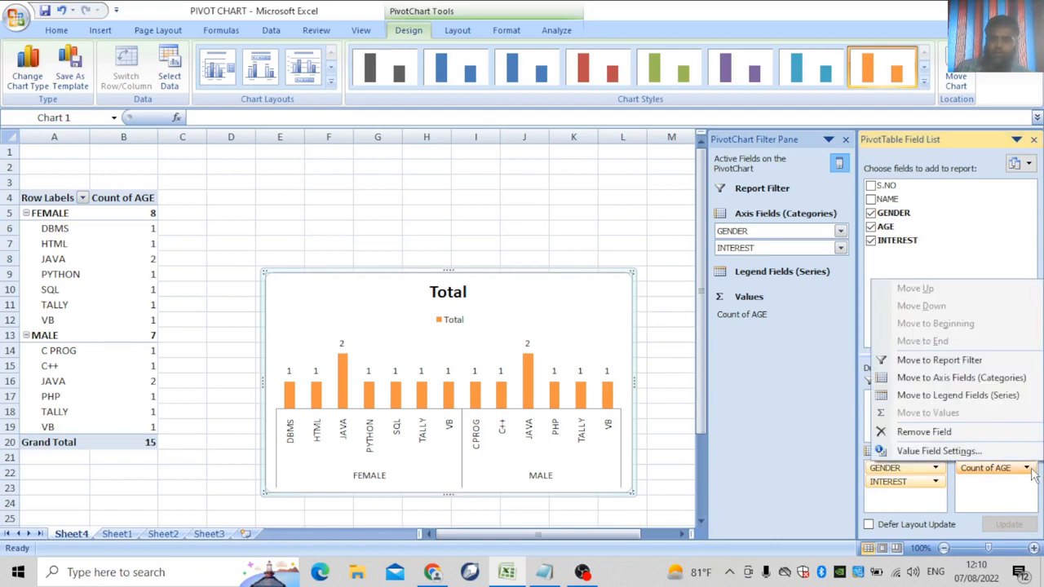
{"action": "left_click", "coordinate": [934, 450]}
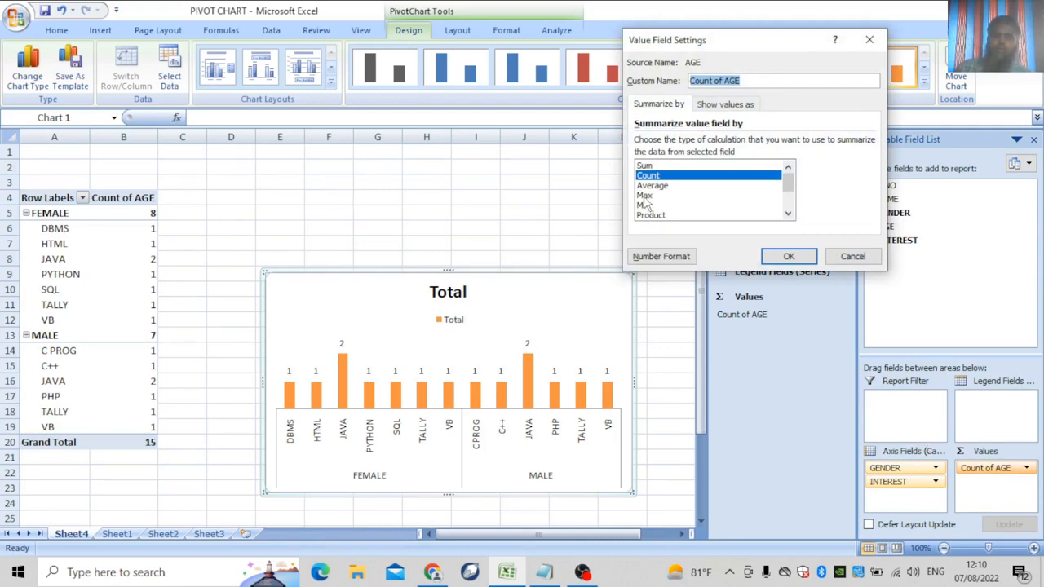
{"action": "left_click", "coordinate": [644, 196]}
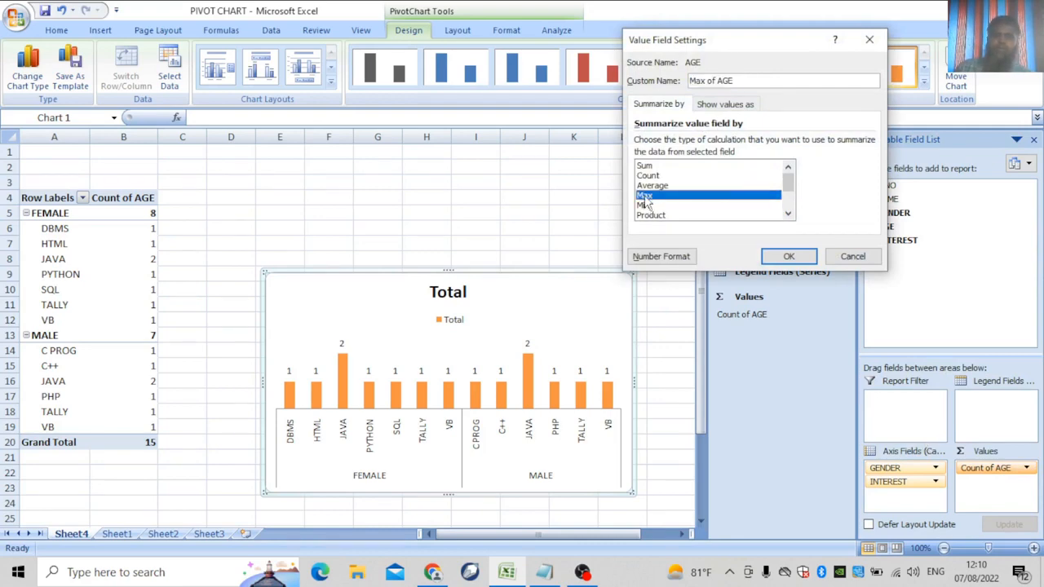
{"action": "left_click", "coordinate": [788, 258]}
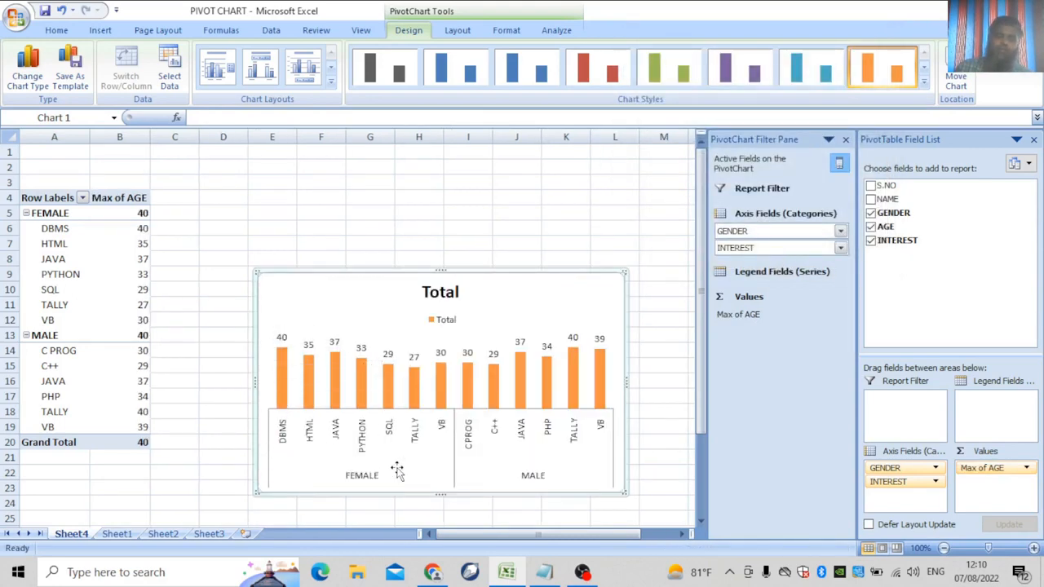
{"action": "left_click", "coordinate": [281, 361]}
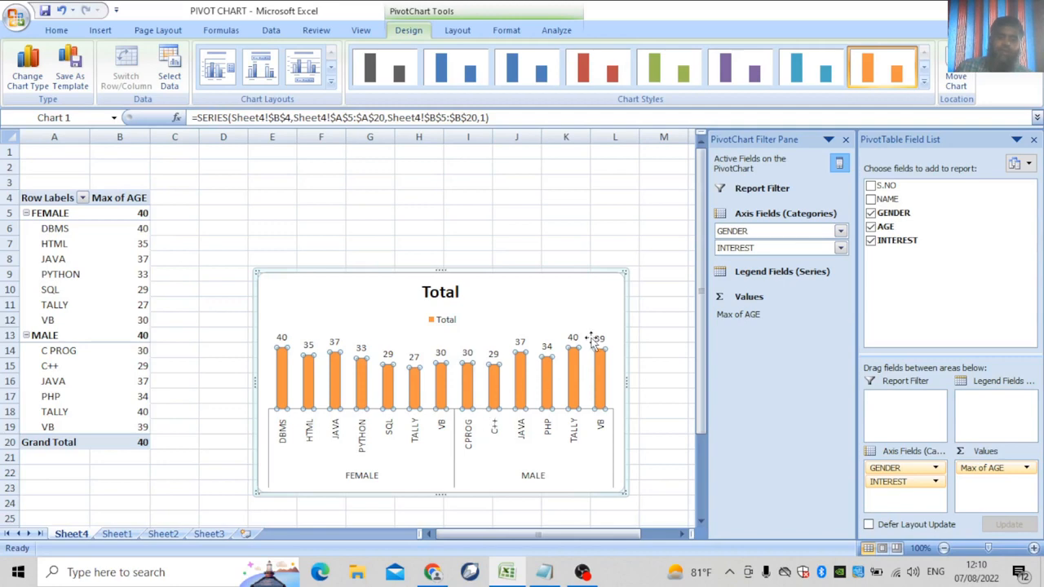
Switch the AGE summary from Max to Min for each gender and interest.
{"action": "left_click", "coordinate": [1027, 467]}
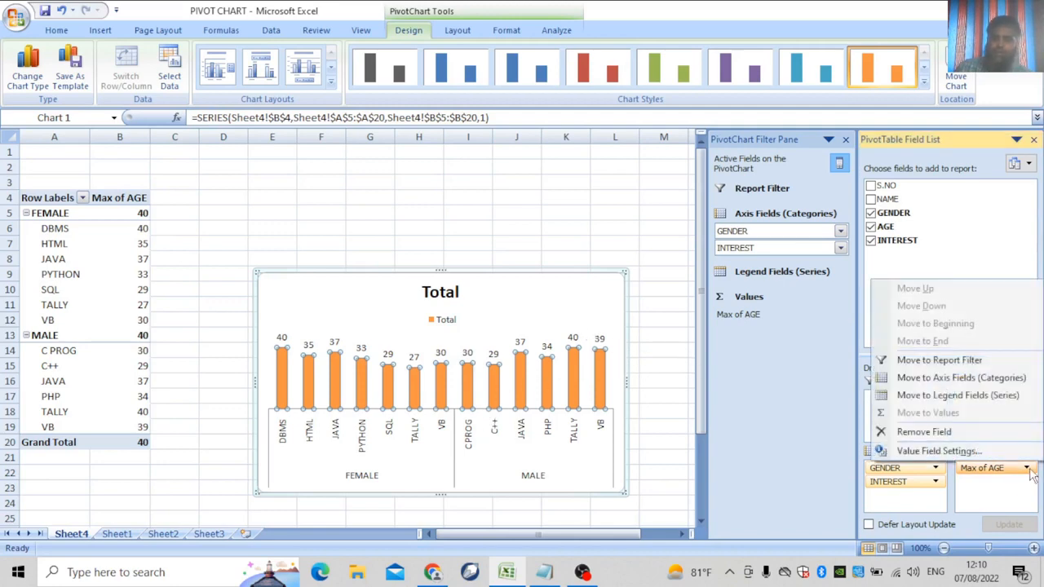
{"action": "left_click", "coordinate": [936, 458]}
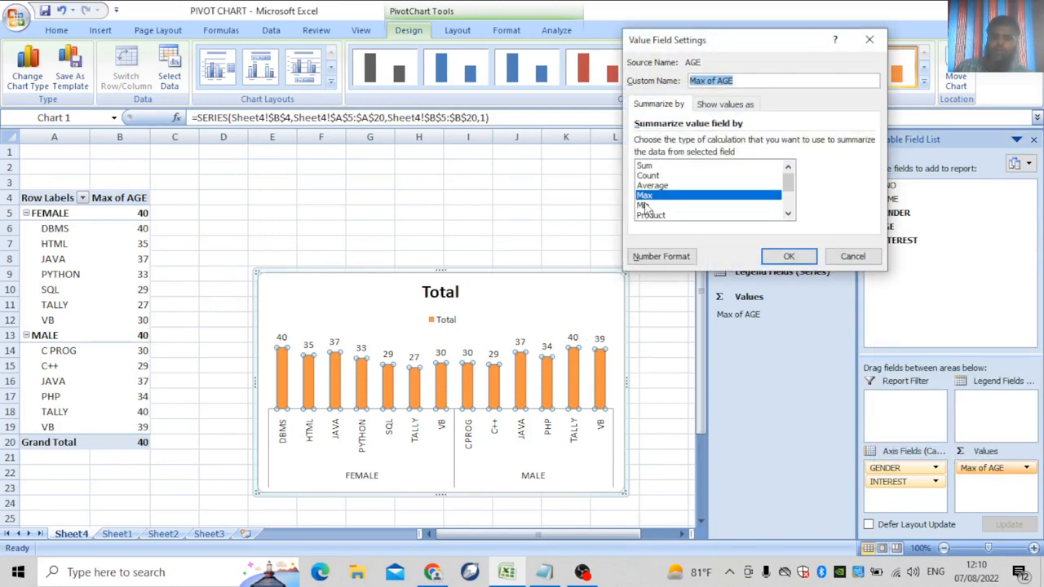
{"action": "left_click", "coordinate": [646, 206]}
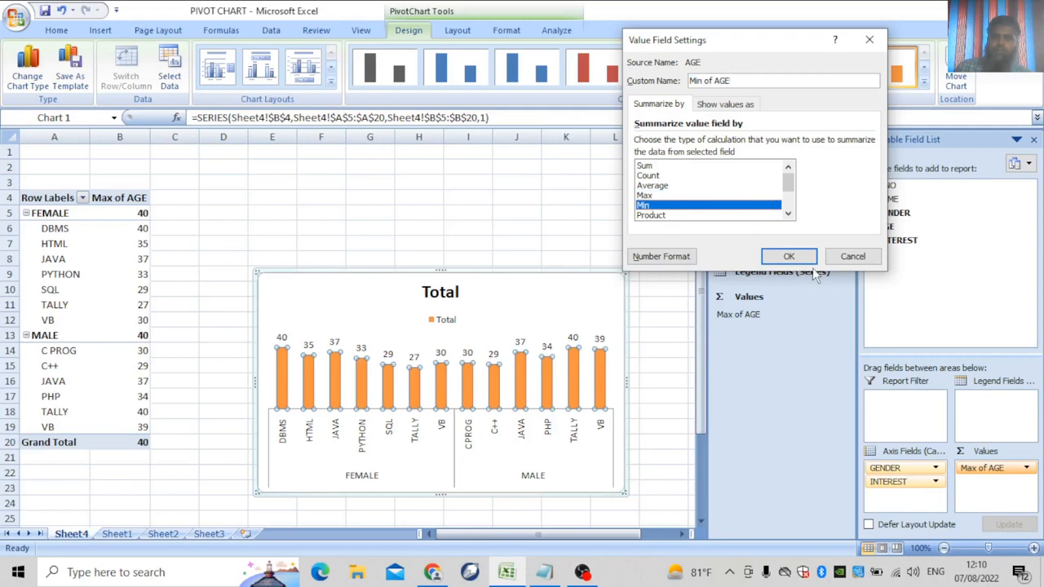
{"action": "left_click", "coordinate": [789, 256]}
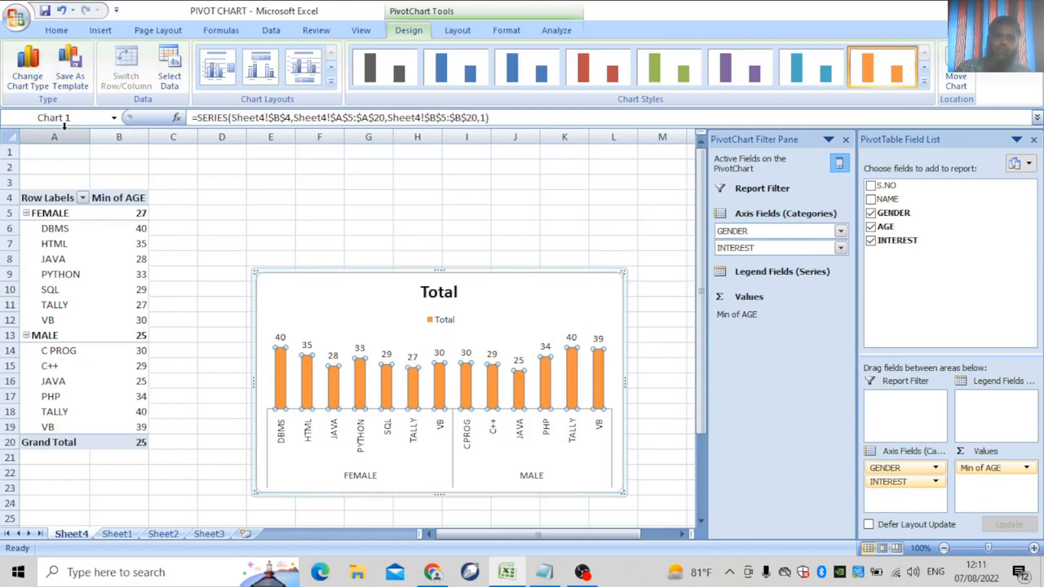
Change the pivot chart type to 100% Stacked Column.
{"action": "left_click", "coordinate": [31, 80]}
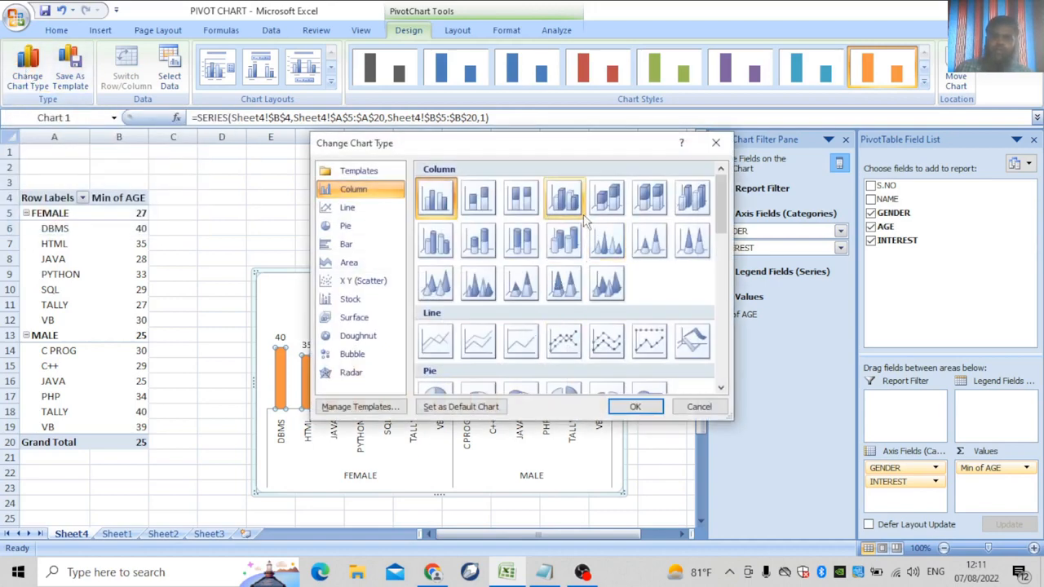
{"action": "left_click", "coordinate": [522, 196]}
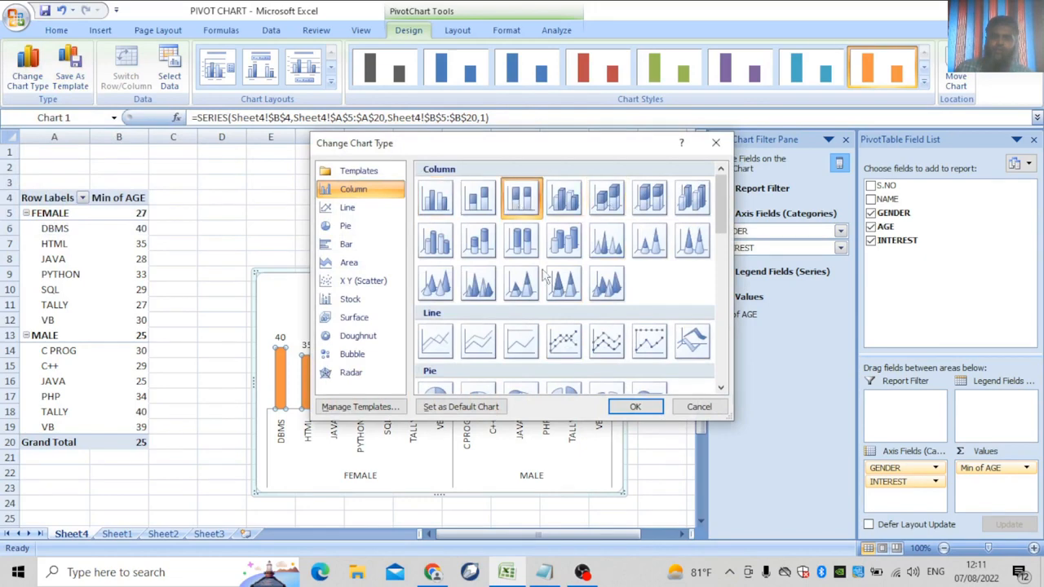
{"action": "left_click", "coordinate": [642, 406]}
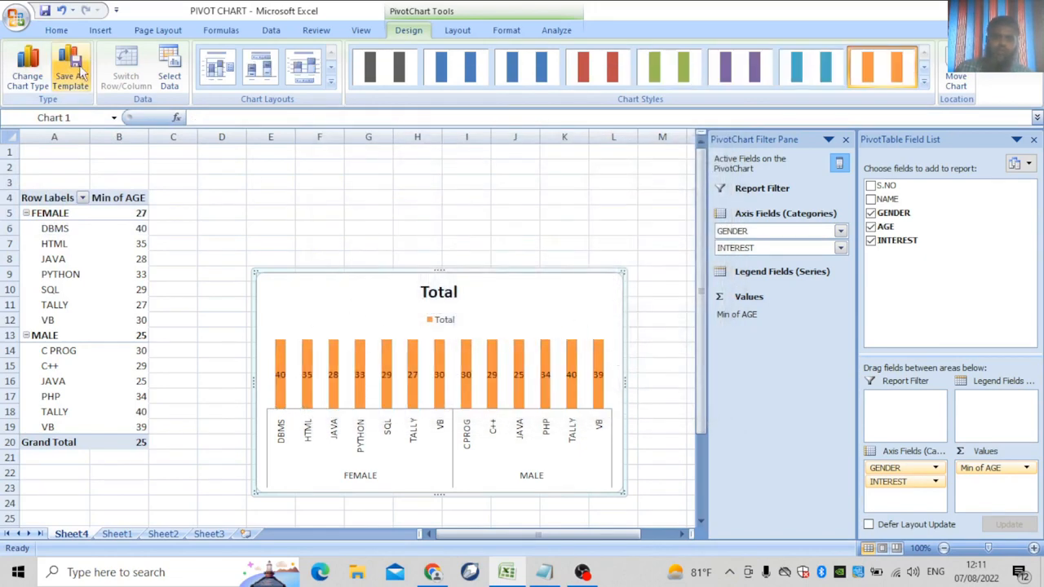
Change the chart type again to Stacked Pyramid, giving orange 3-D cones per interest.
{"action": "left_click", "coordinate": [34, 88]}
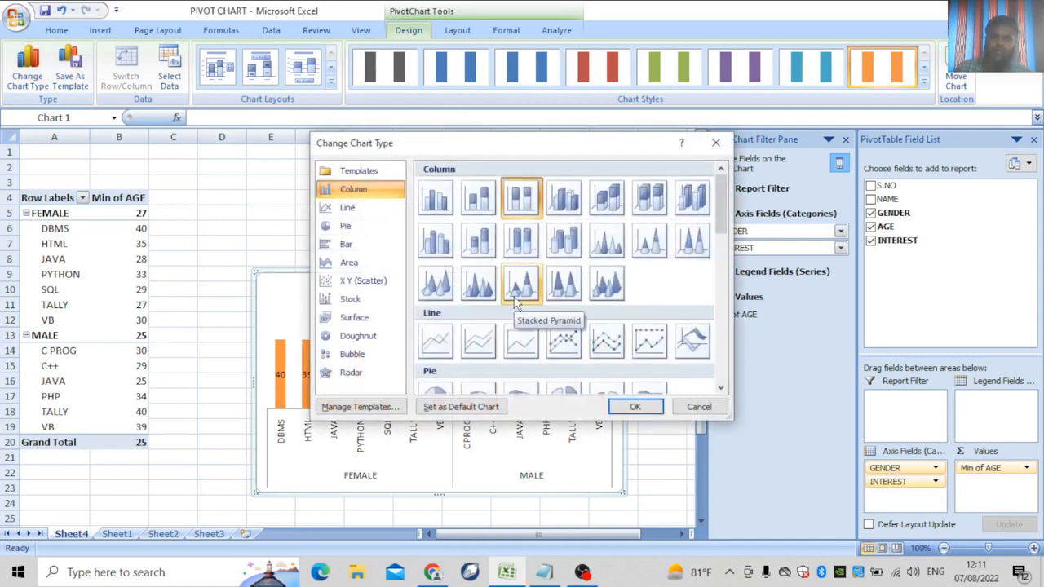
{"action": "left_click", "coordinate": [517, 293]}
{"action": "left_click", "coordinate": [634, 406]}
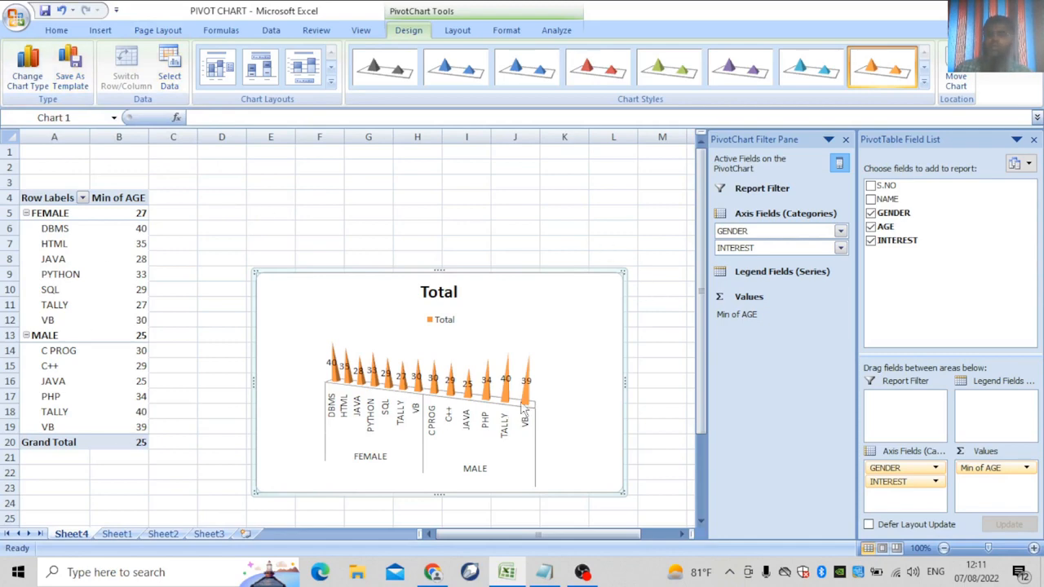
{"action": "mouse_move", "coordinate": [524, 408]}
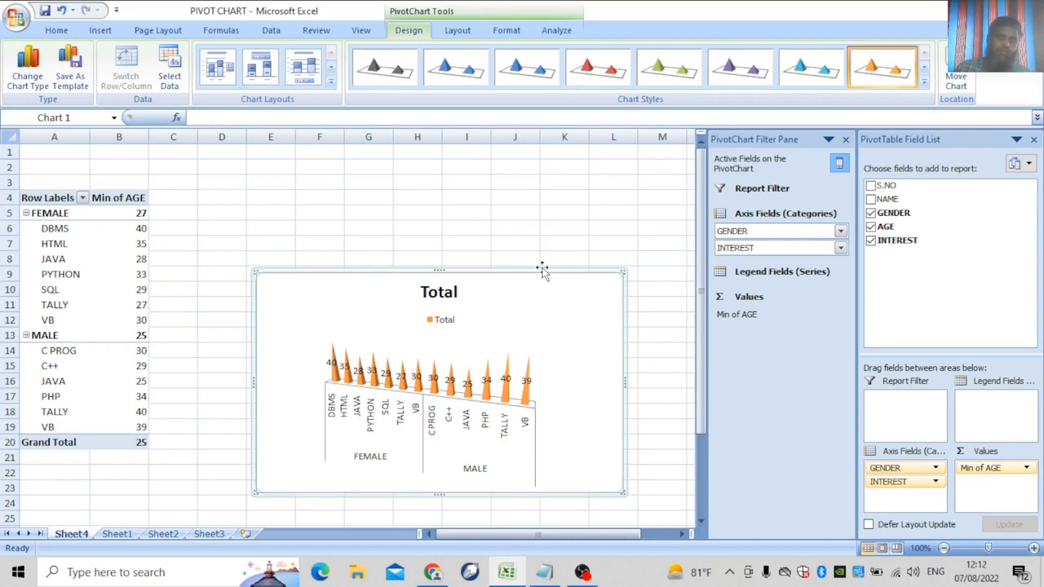
Convert Sheet1's student data A1:E16 into Table1 with headers and filter arrows.
{"action": "left_click", "coordinate": [104, 31]}
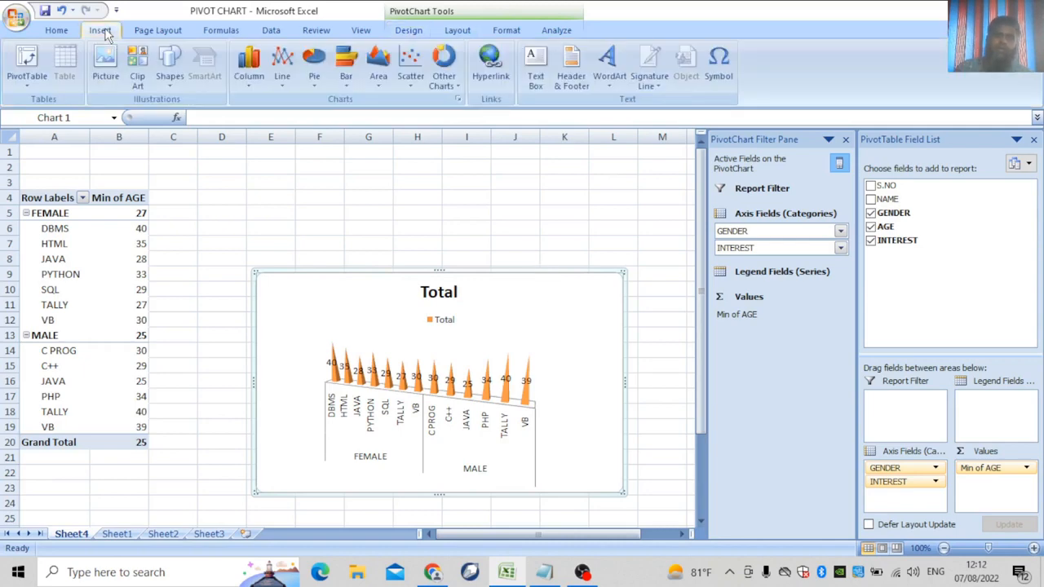
{"action": "left_click", "coordinate": [117, 535]}
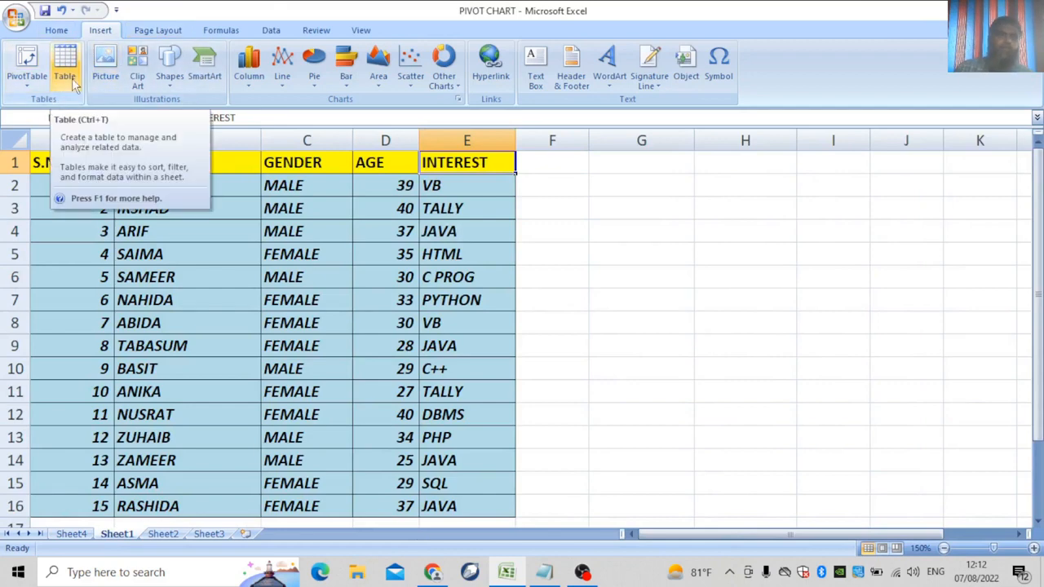
{"action": "left_click", "coordinate": [71, 78]}
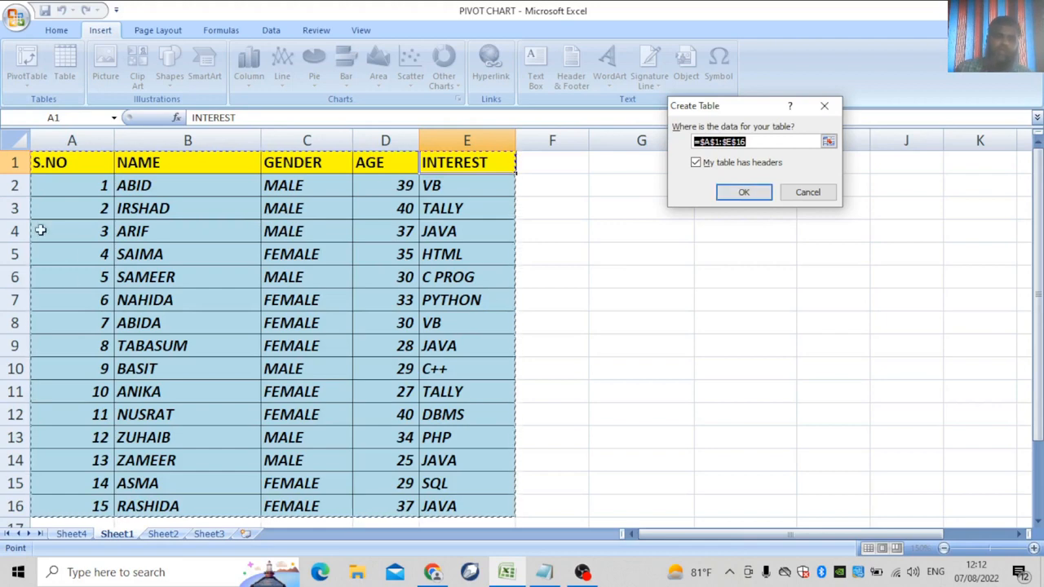
{"action": "left_click_drag", "start_coordinate": [72, 188], "coordinate": [281, 371]}
{"action": "left_click", "coordinate": [808, 192]}
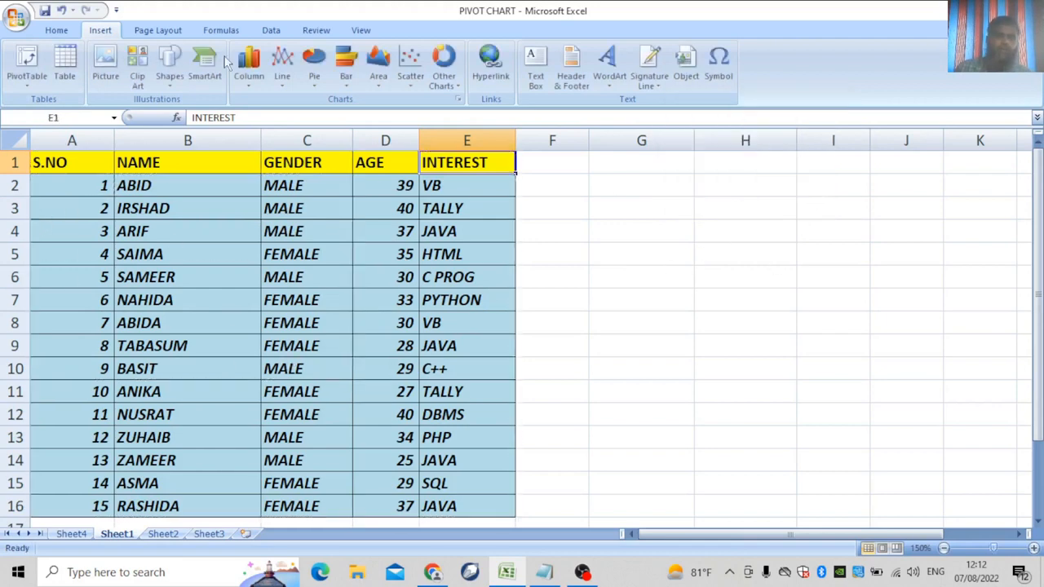
{"action": "left_click", "coordinate": [58, 68]}
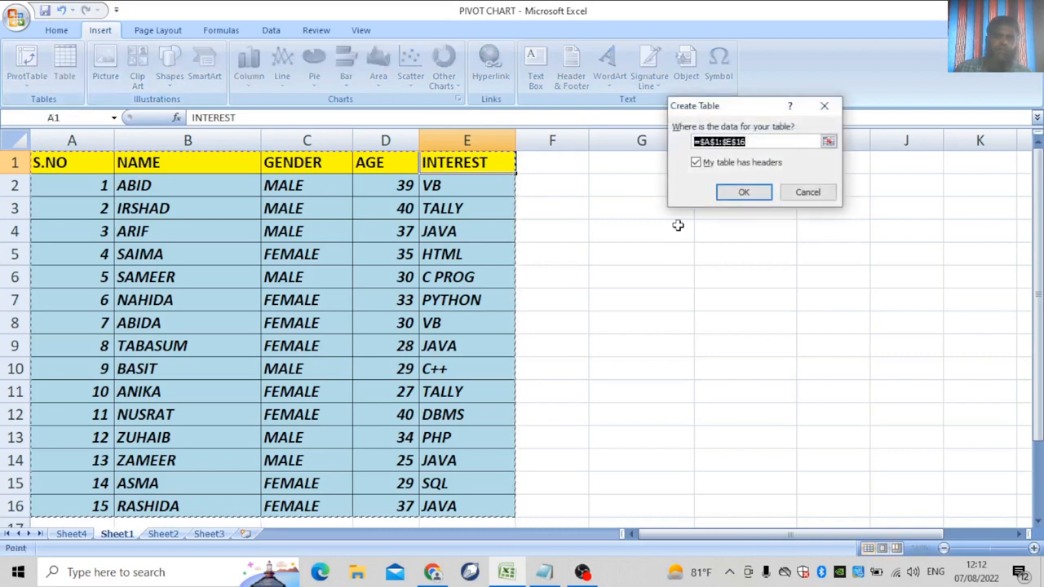
{"action": "left_click", "coordinate": [741, 193]}
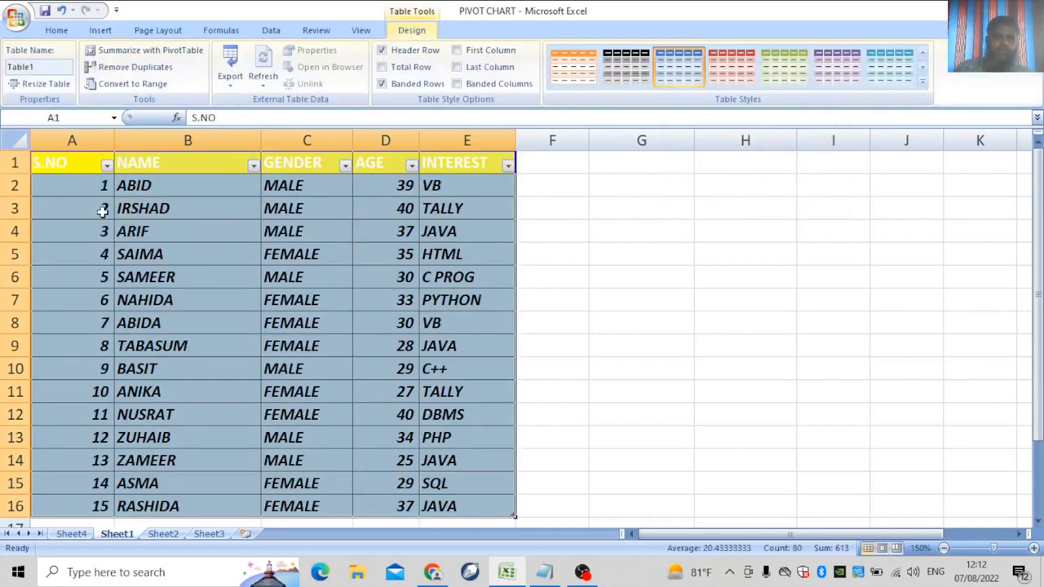
Sort Table1 by S.NO from largest to smallest.
{"action": "left_click", "coordinate": [107, 166]}
{"action": "left_click", "coordinate": [107, 165]}
{"action": "left_click", "coordinate": [107, 166]}
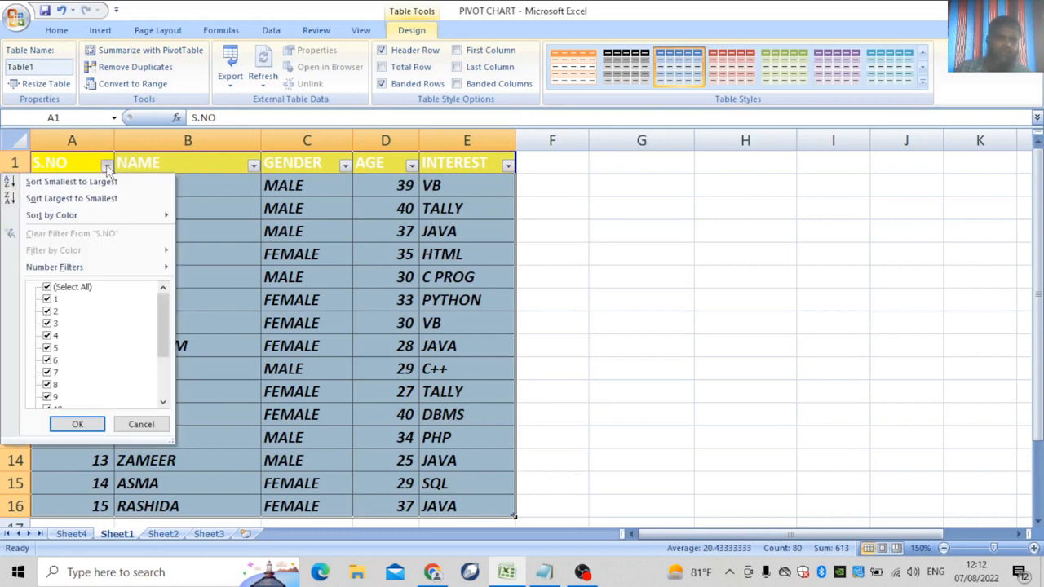
{"action": "left_click_drag", "start_coordinate": [167, 324], "coordinate": [164, 364]}
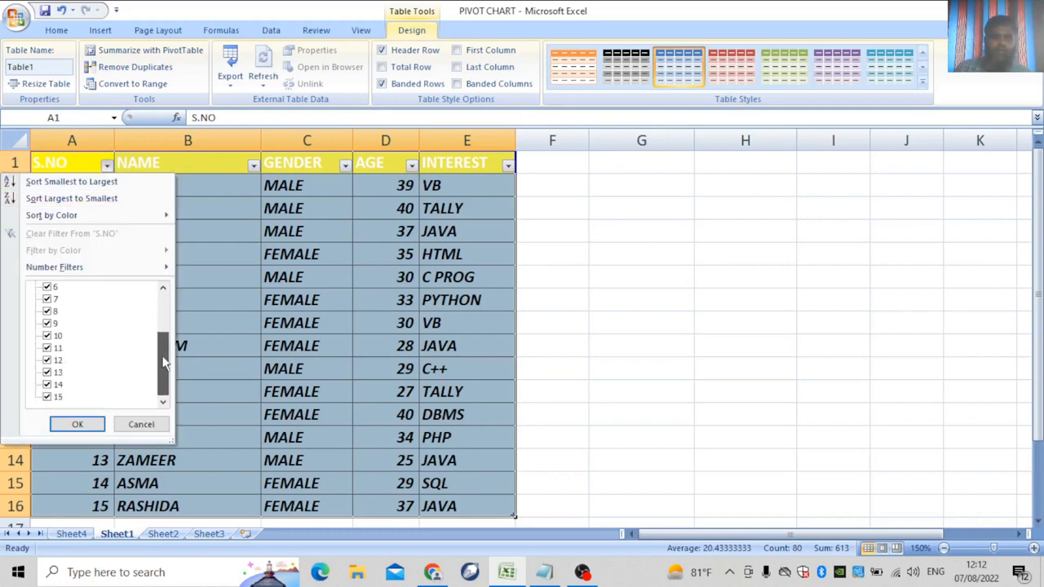
{"action": "left_click", "coordinate": [54, 362]}
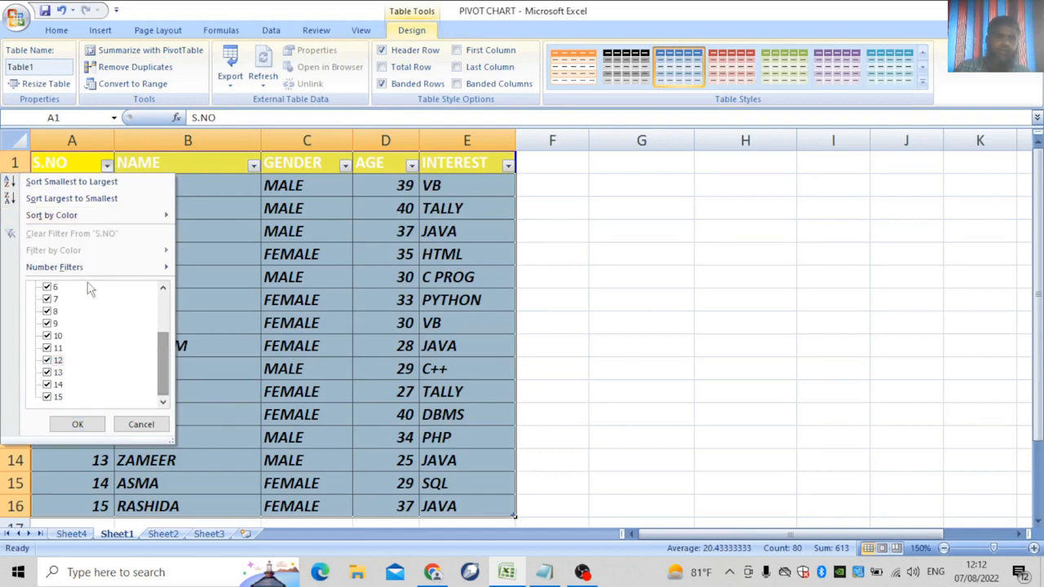
{"action": "mouse_move", "coordinate": [93, 269]}
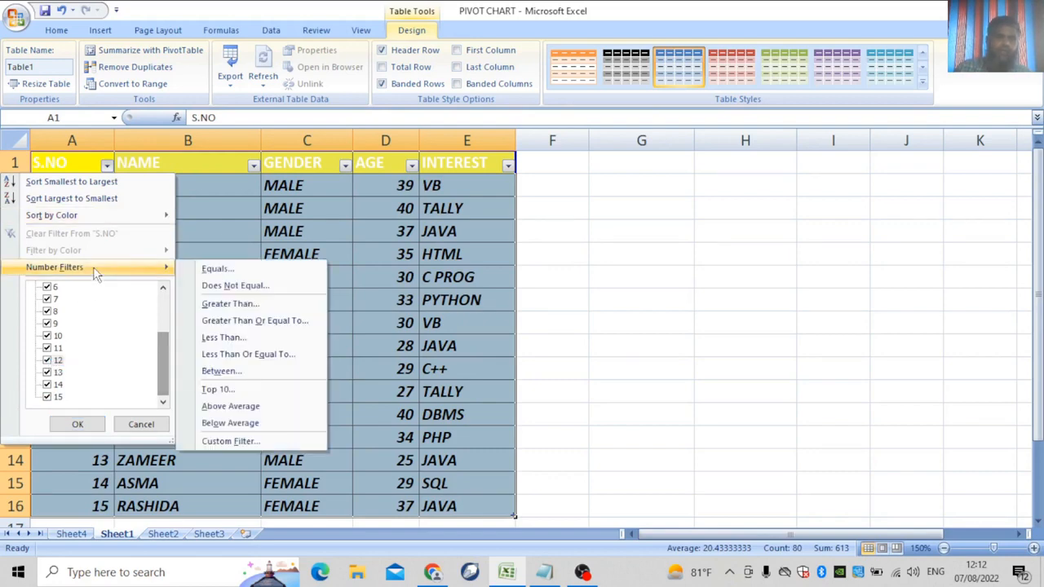
{"action": "left_click", "coordinate": [77, 202]}
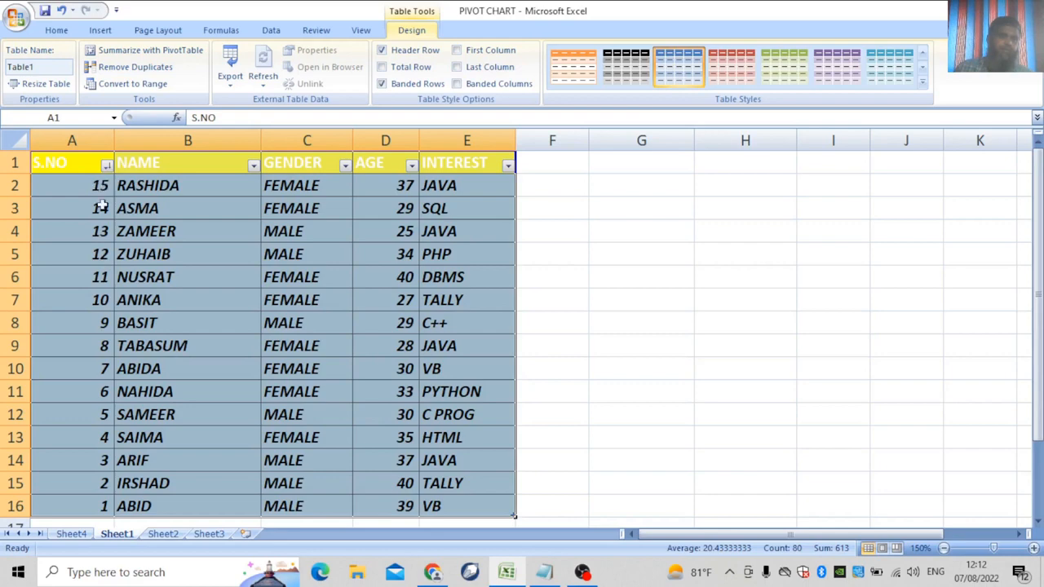
Re-sort S.NO smallest to largest, then bring up the NAME column's filter options.
{"action": "left_click", "coordinate": [106, 165]}
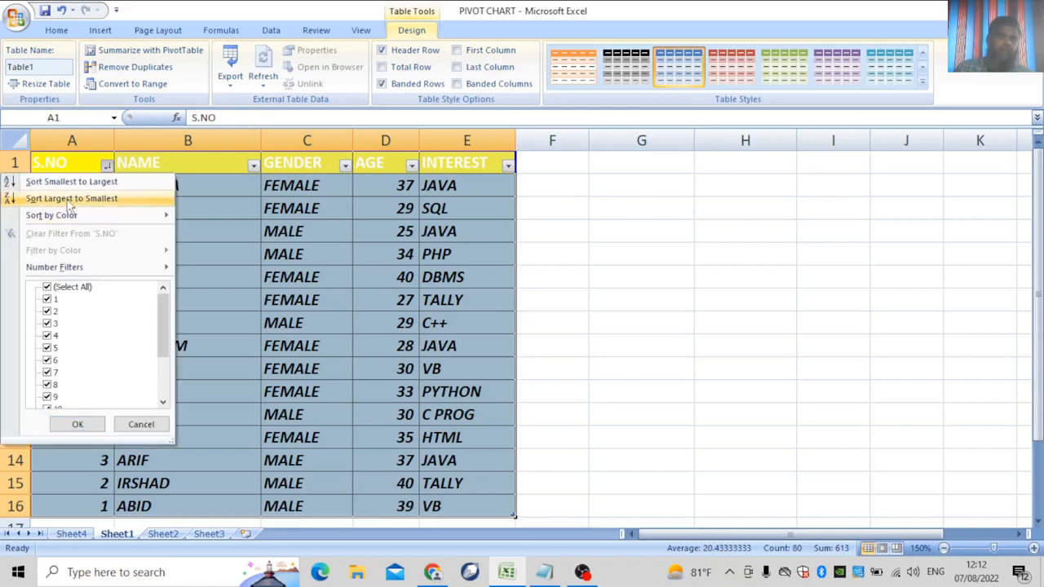
{"action": "left_click", "coordinate": [81, 182]}
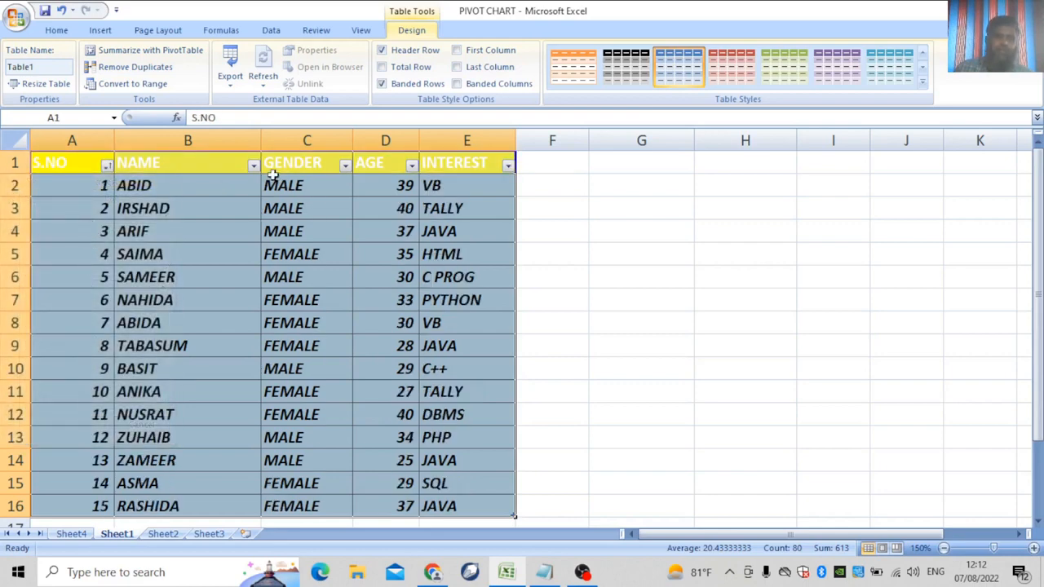
{"action": "left_click", "coordinate": [254, 165]}
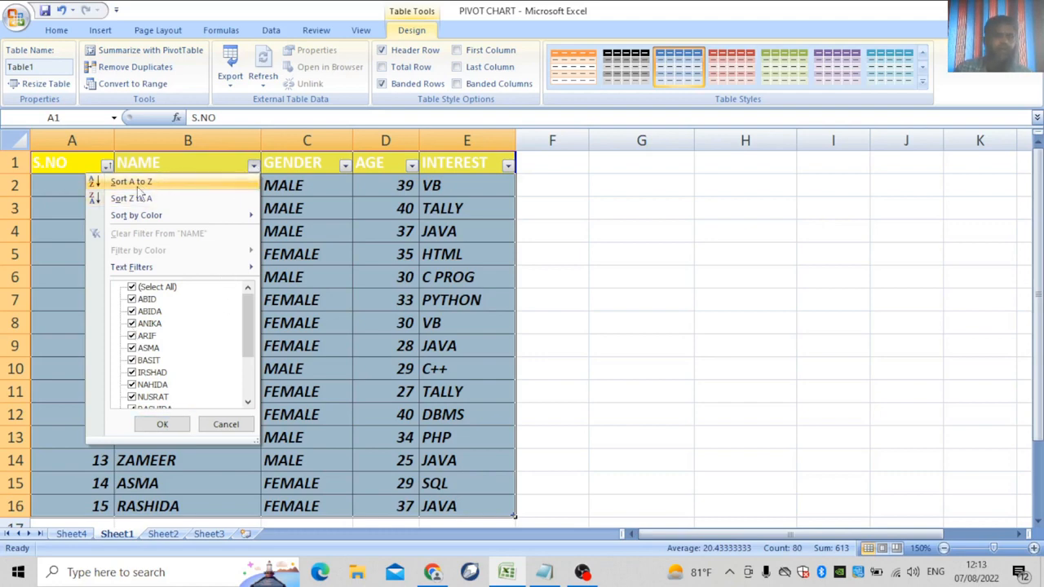
Apply a NAME 'Does Not Contain' text filter that hides one student's row.
{"action": "mouse_move", "coordinate": [135, 214]}
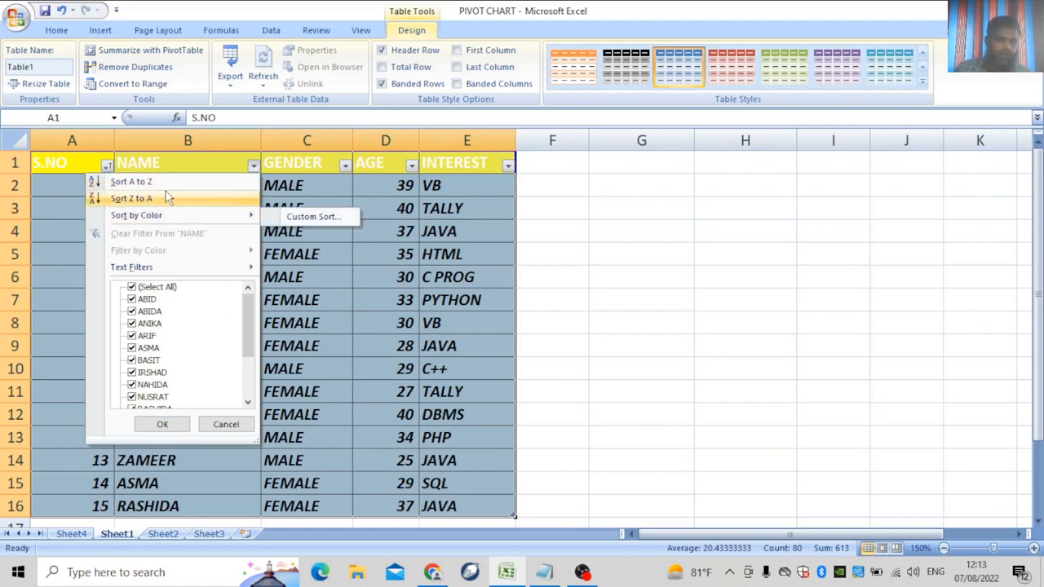
{"action": "mouse_move", "coordinate": [157, 271]}
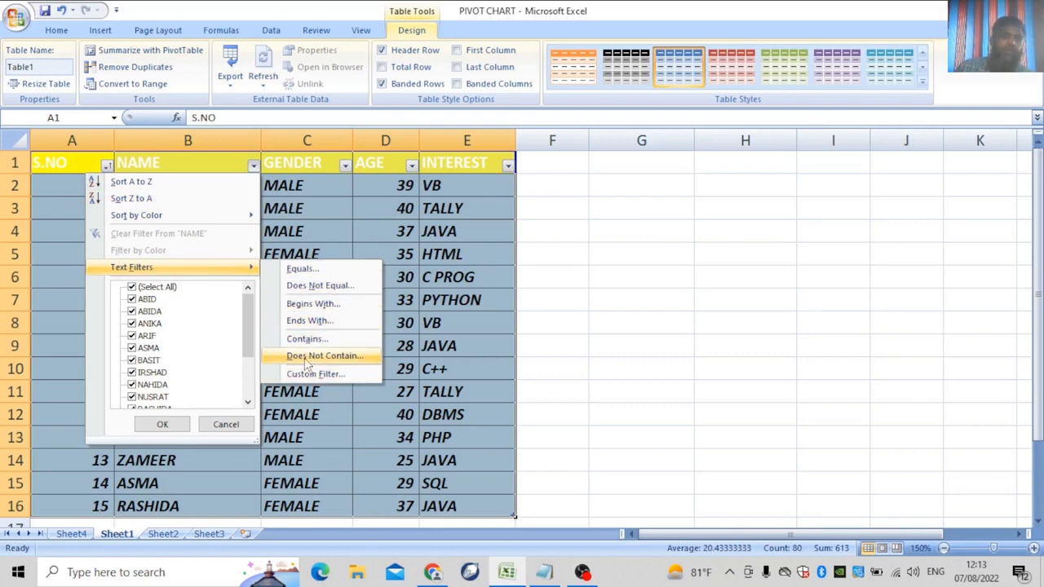
{"action": "left_click", "coordinate": [334, 359]}
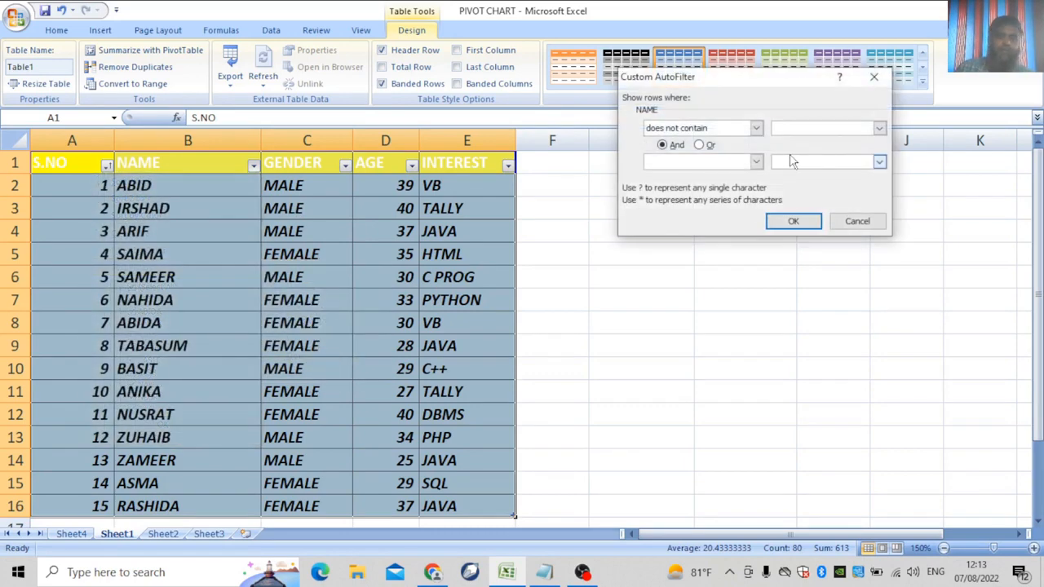
{"action": "type", "text": "B"}
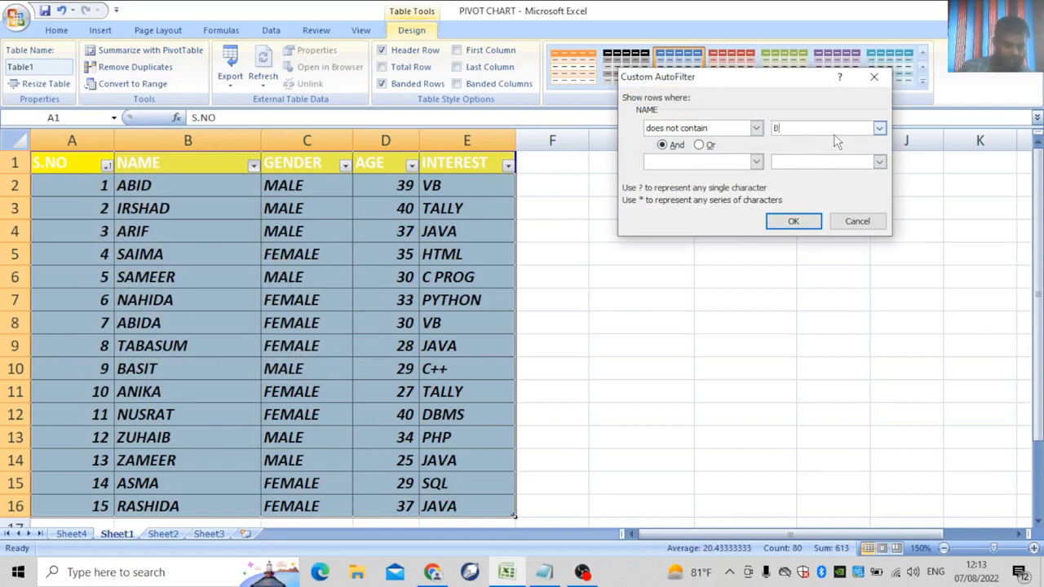
{"action": "type", "text": "ASIT"}
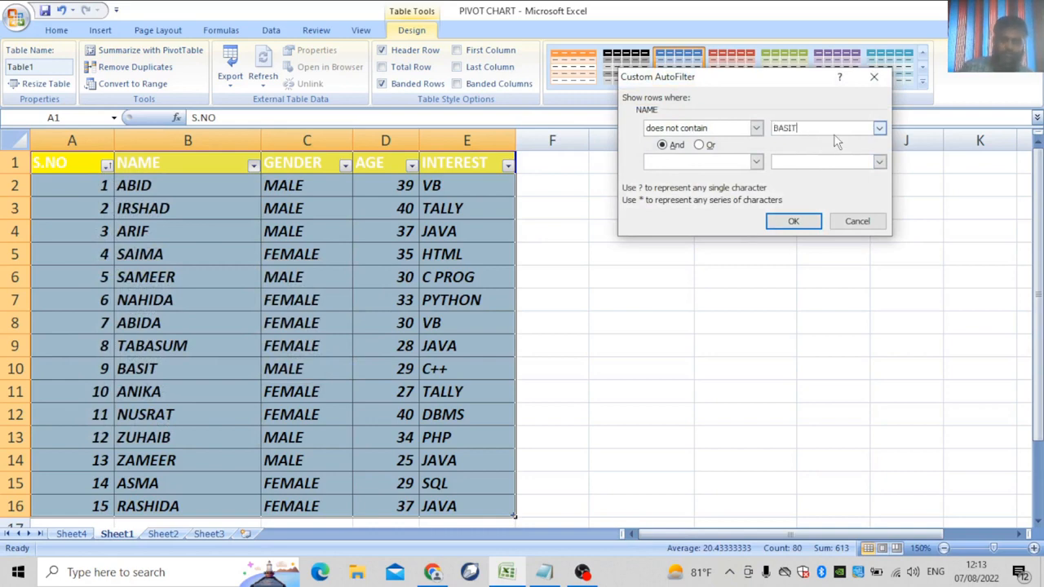
{"action": "left_click", "coordinate": [793, 221]}
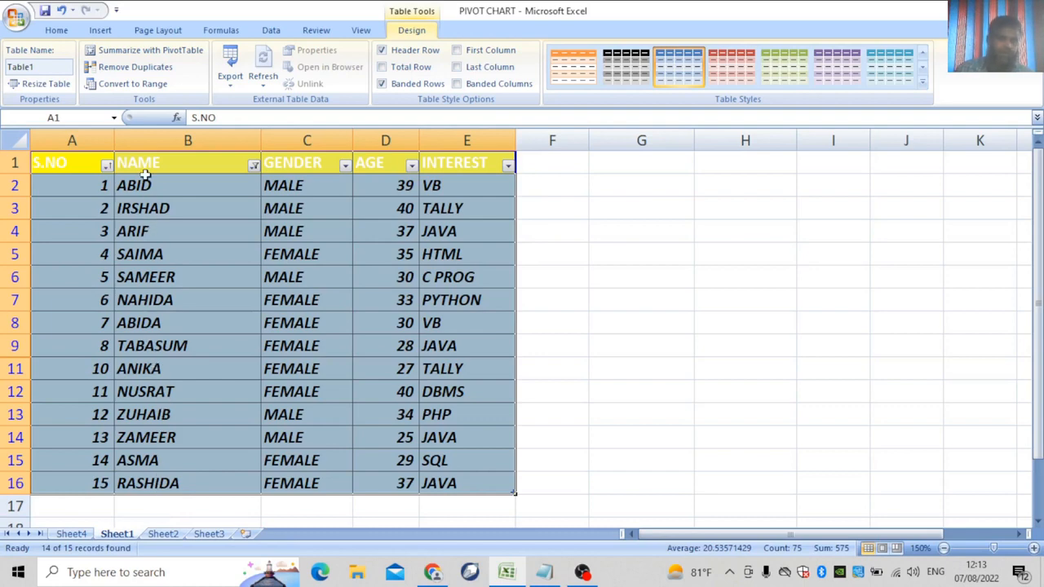
Undo the name filter so all 15 students show, then dismiss the NAME filter menu.
{"action": "key", "text": "ctrl+z"}
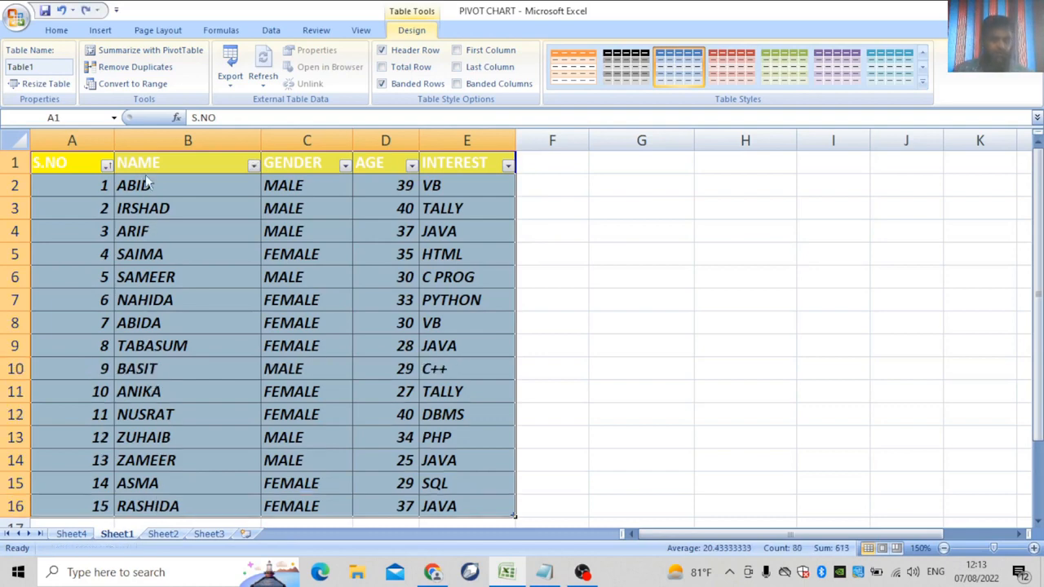
{"action": "left_click", "coordinate": [254, 165]}
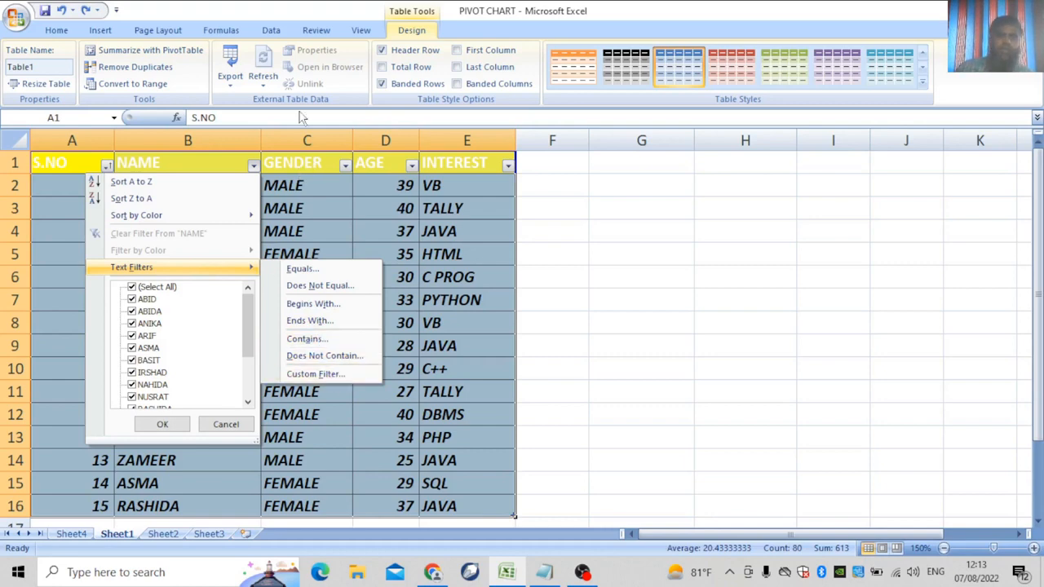
{"action": "left_click", "coordinate": [517, 261]}
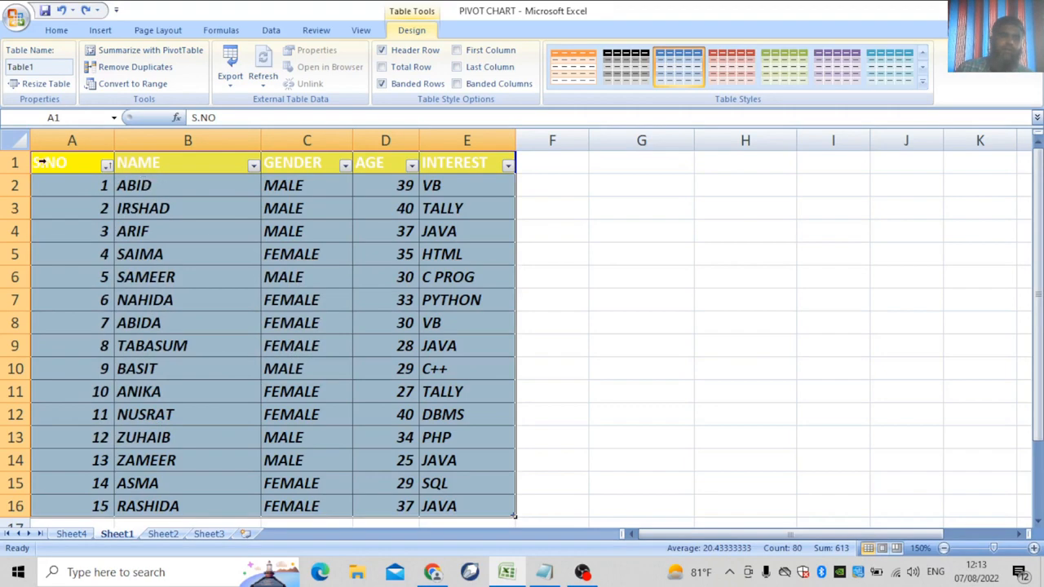
Apply a dark Medium style from the Table Styles gallery to the student table.
{"action": "left_click_drag", "start_coordinate": [40, 161], "coordinate": [420, 506]}
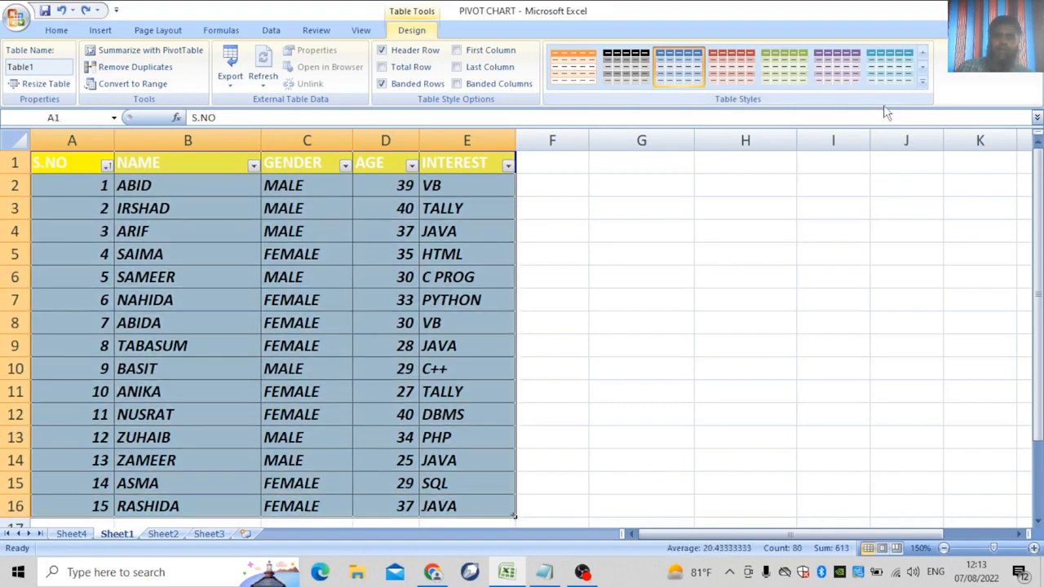
{"action": "left_click", "coordinate": [922, 82]}
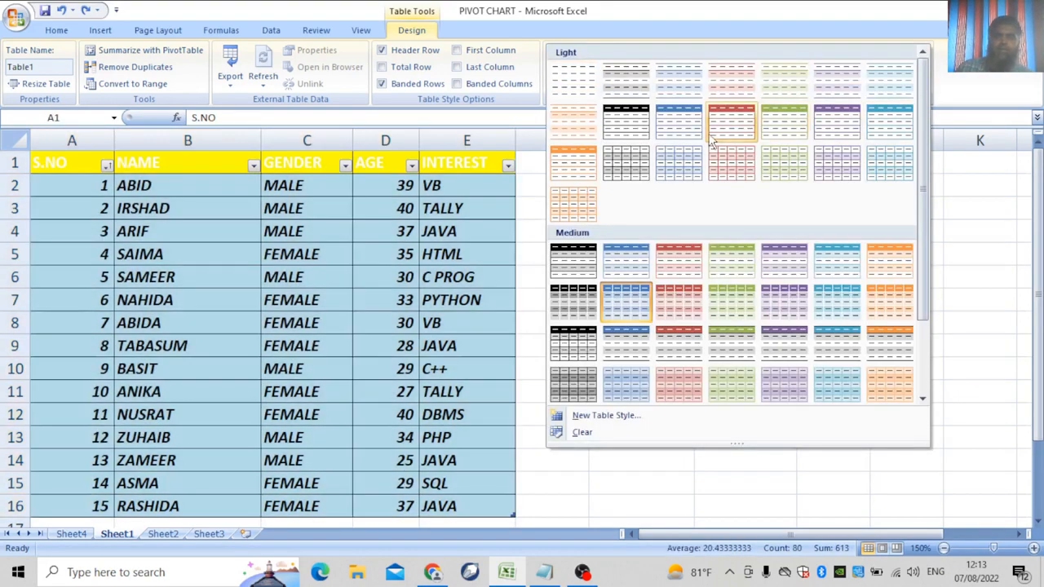
{"action": "left_click", "coordinate": [711, 134]}
{"action": "left_click", "coordinate": [923, 81]}
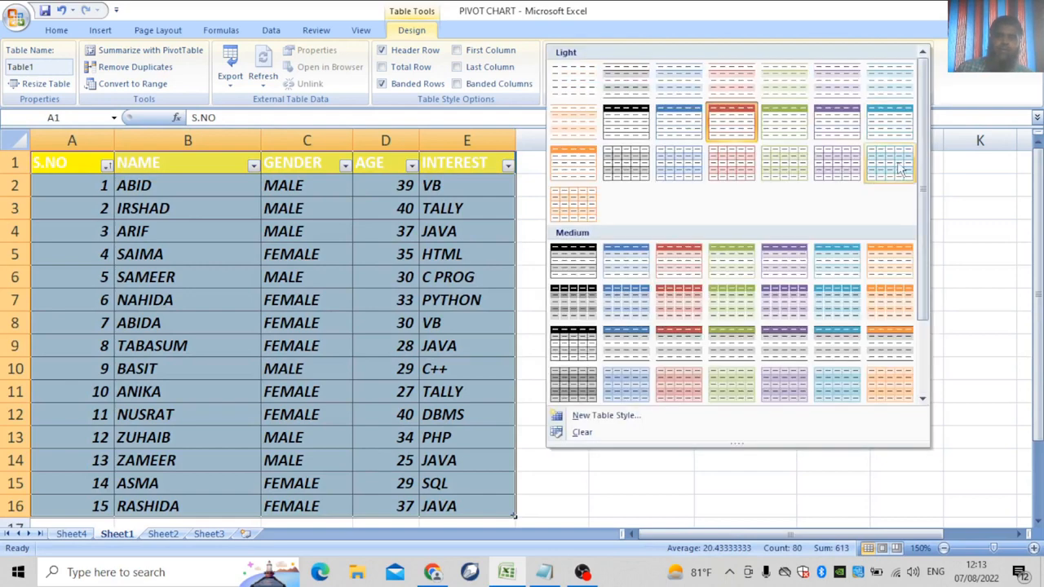
{"action": "left_click", "coordinate": [581, 298]}
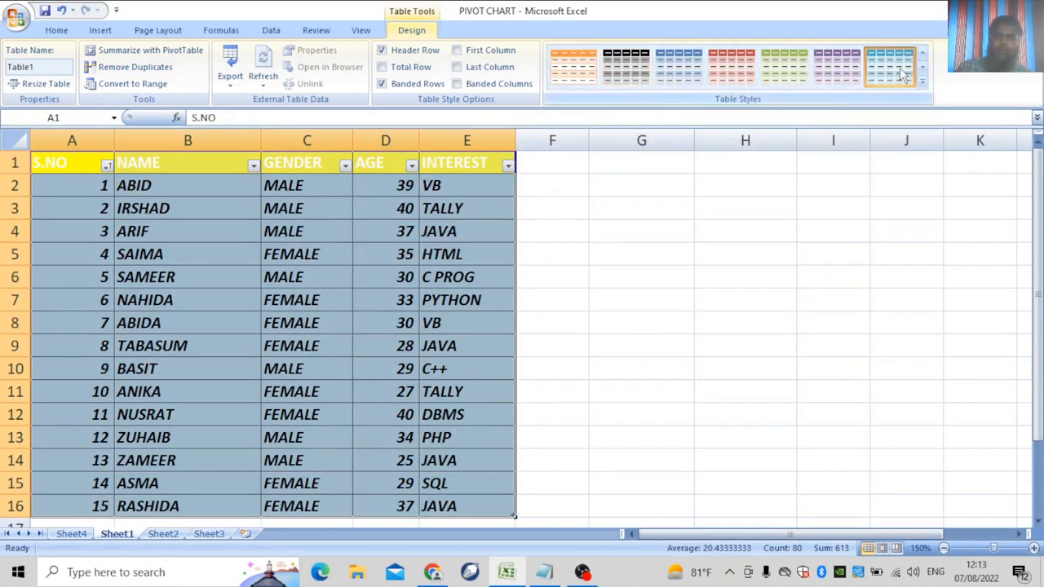
Reselect the table's data rows A2:E16 to bring back the table design options.
{"action": "left_click", "coordinate": [620, 348]}
{"action": "left_click_drag", "start_coordinate": [49, 151], "coordinate": [435, 416]}
{"action": "left_click", "coordinate": [411, 30]}
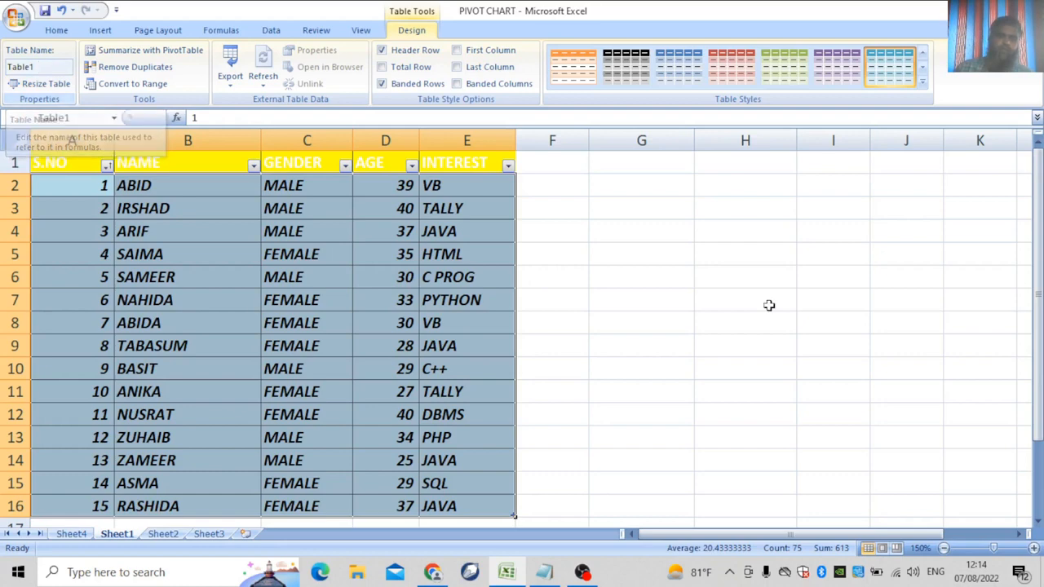
Deselect the table and look over the Insert tab's PivotTable choices without inserting anything.
{"action": "left_click", "coordinate": [704, 343]}
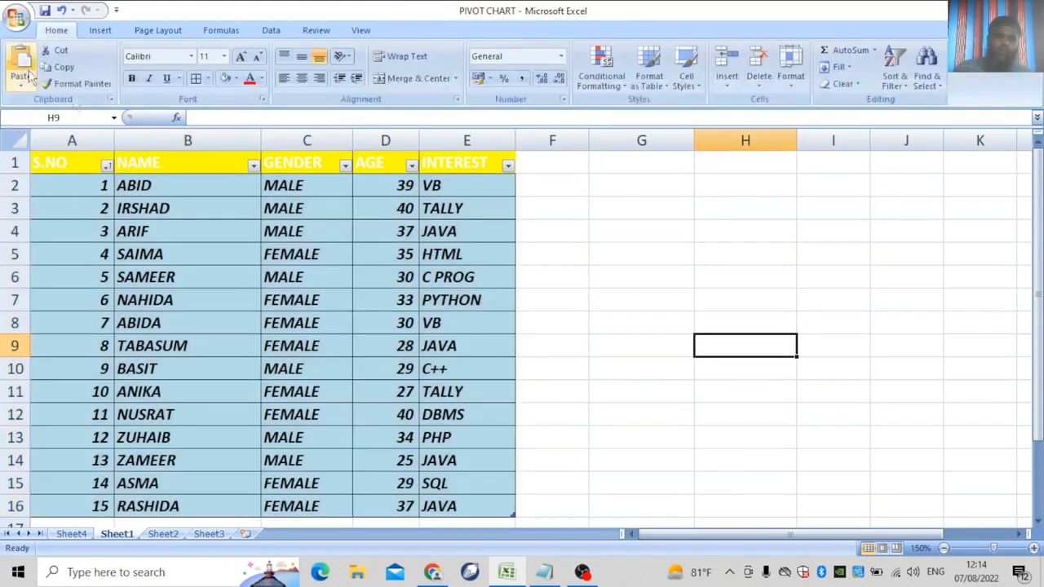
{"action": "left_click", "coordinate": [100, 30]}
{"action": "left_click", "coordinate": [28, 84]}
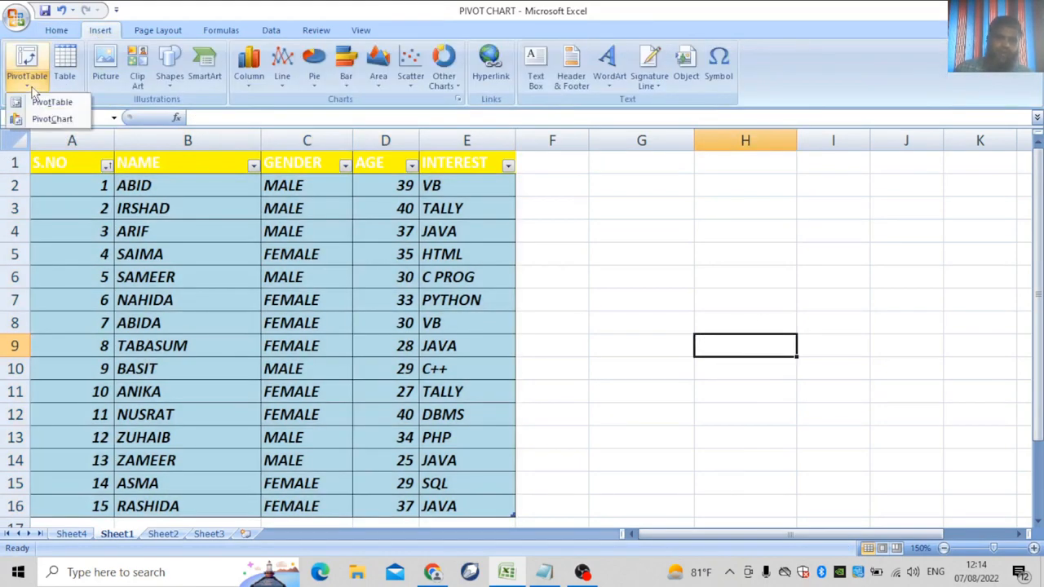
{"action": "left_click", "coordinate": [44, 76]}
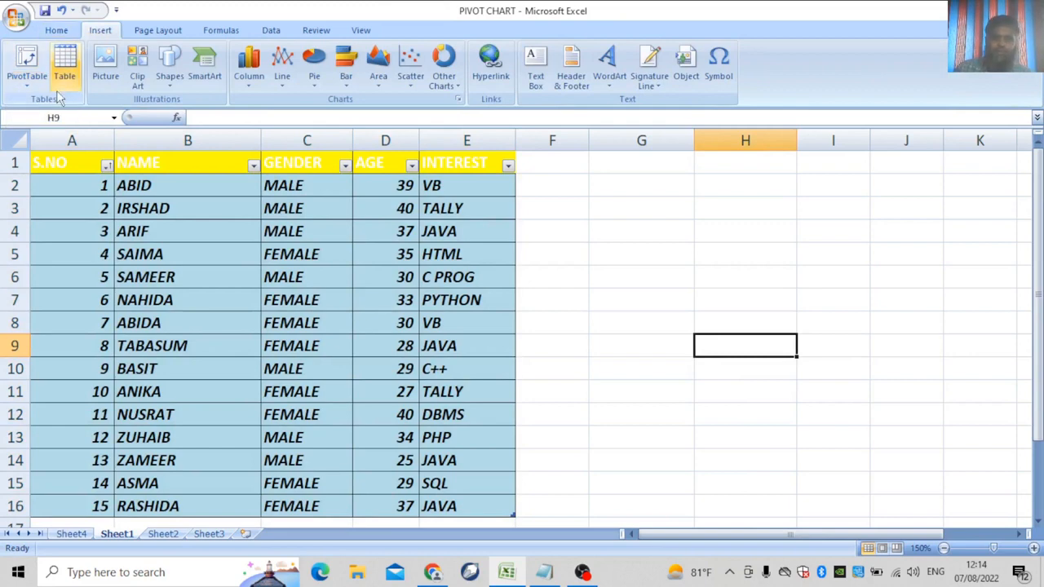